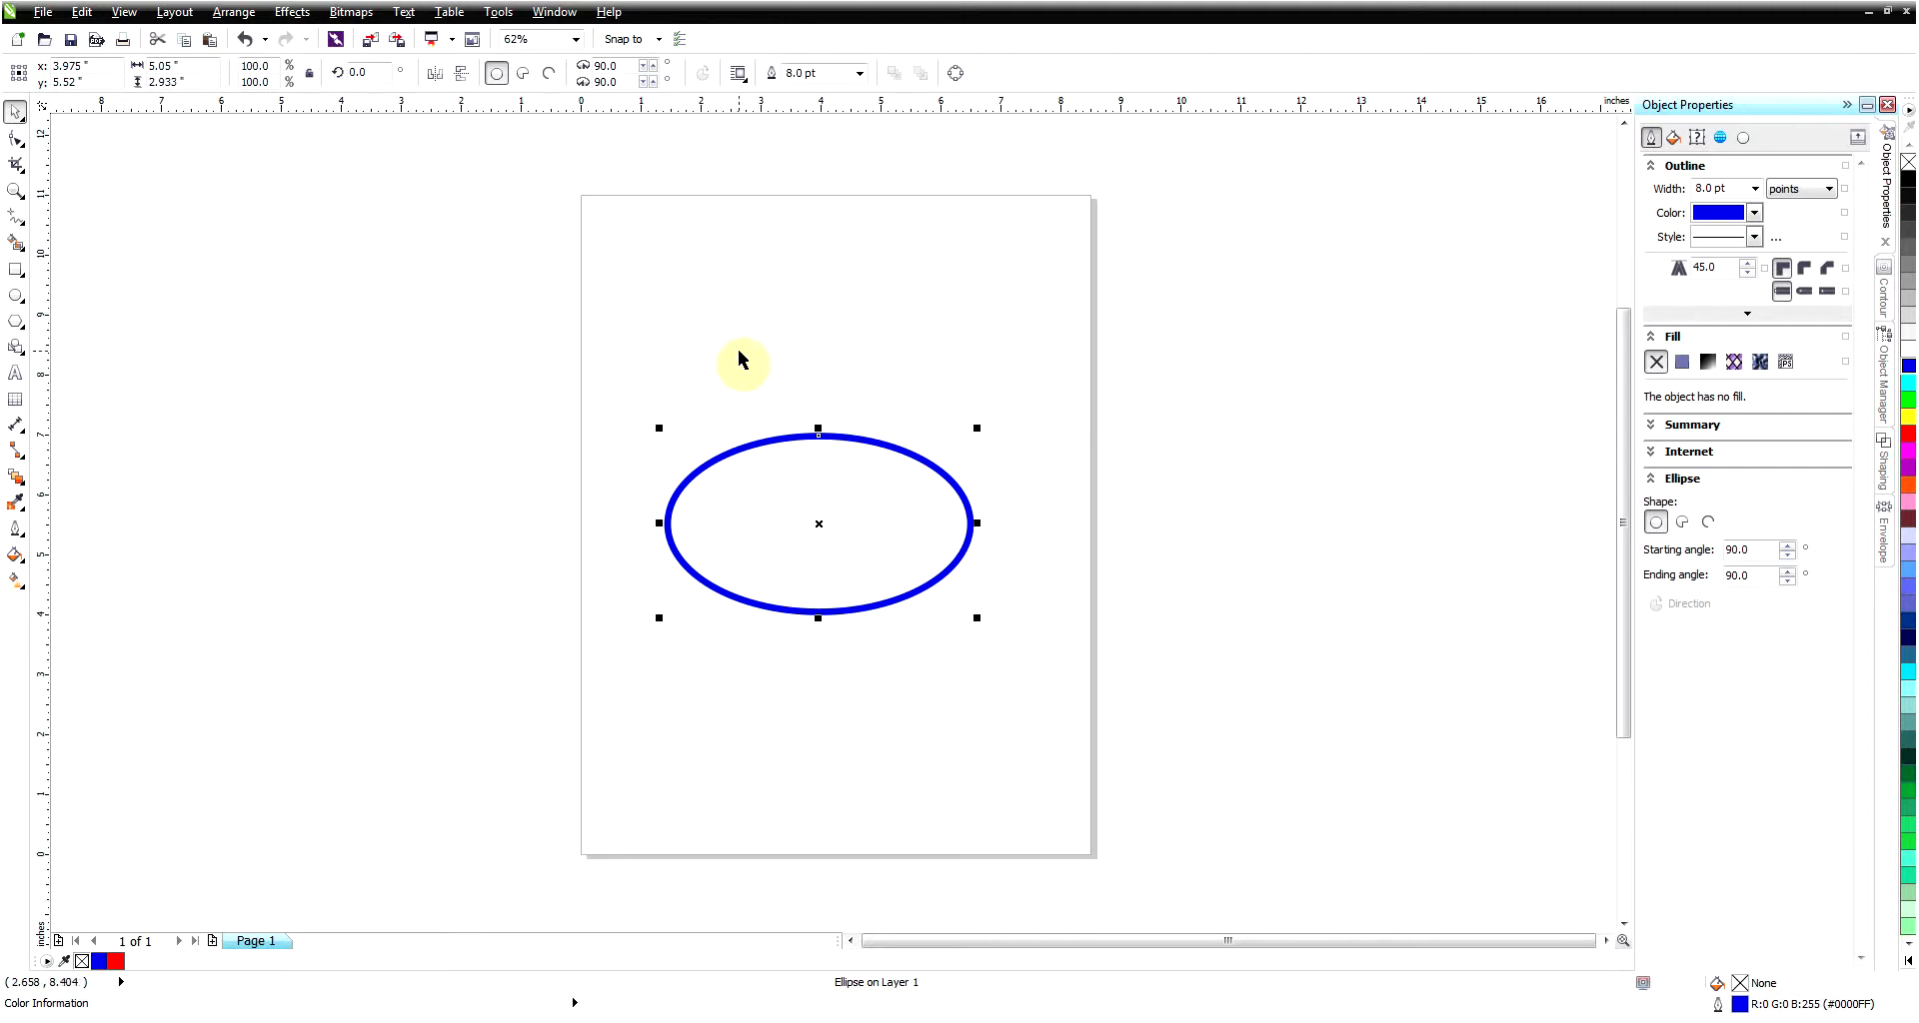
# - Open the Options dialog at its Workspace page and start a workspace export
pyautogui.click(496, 12)
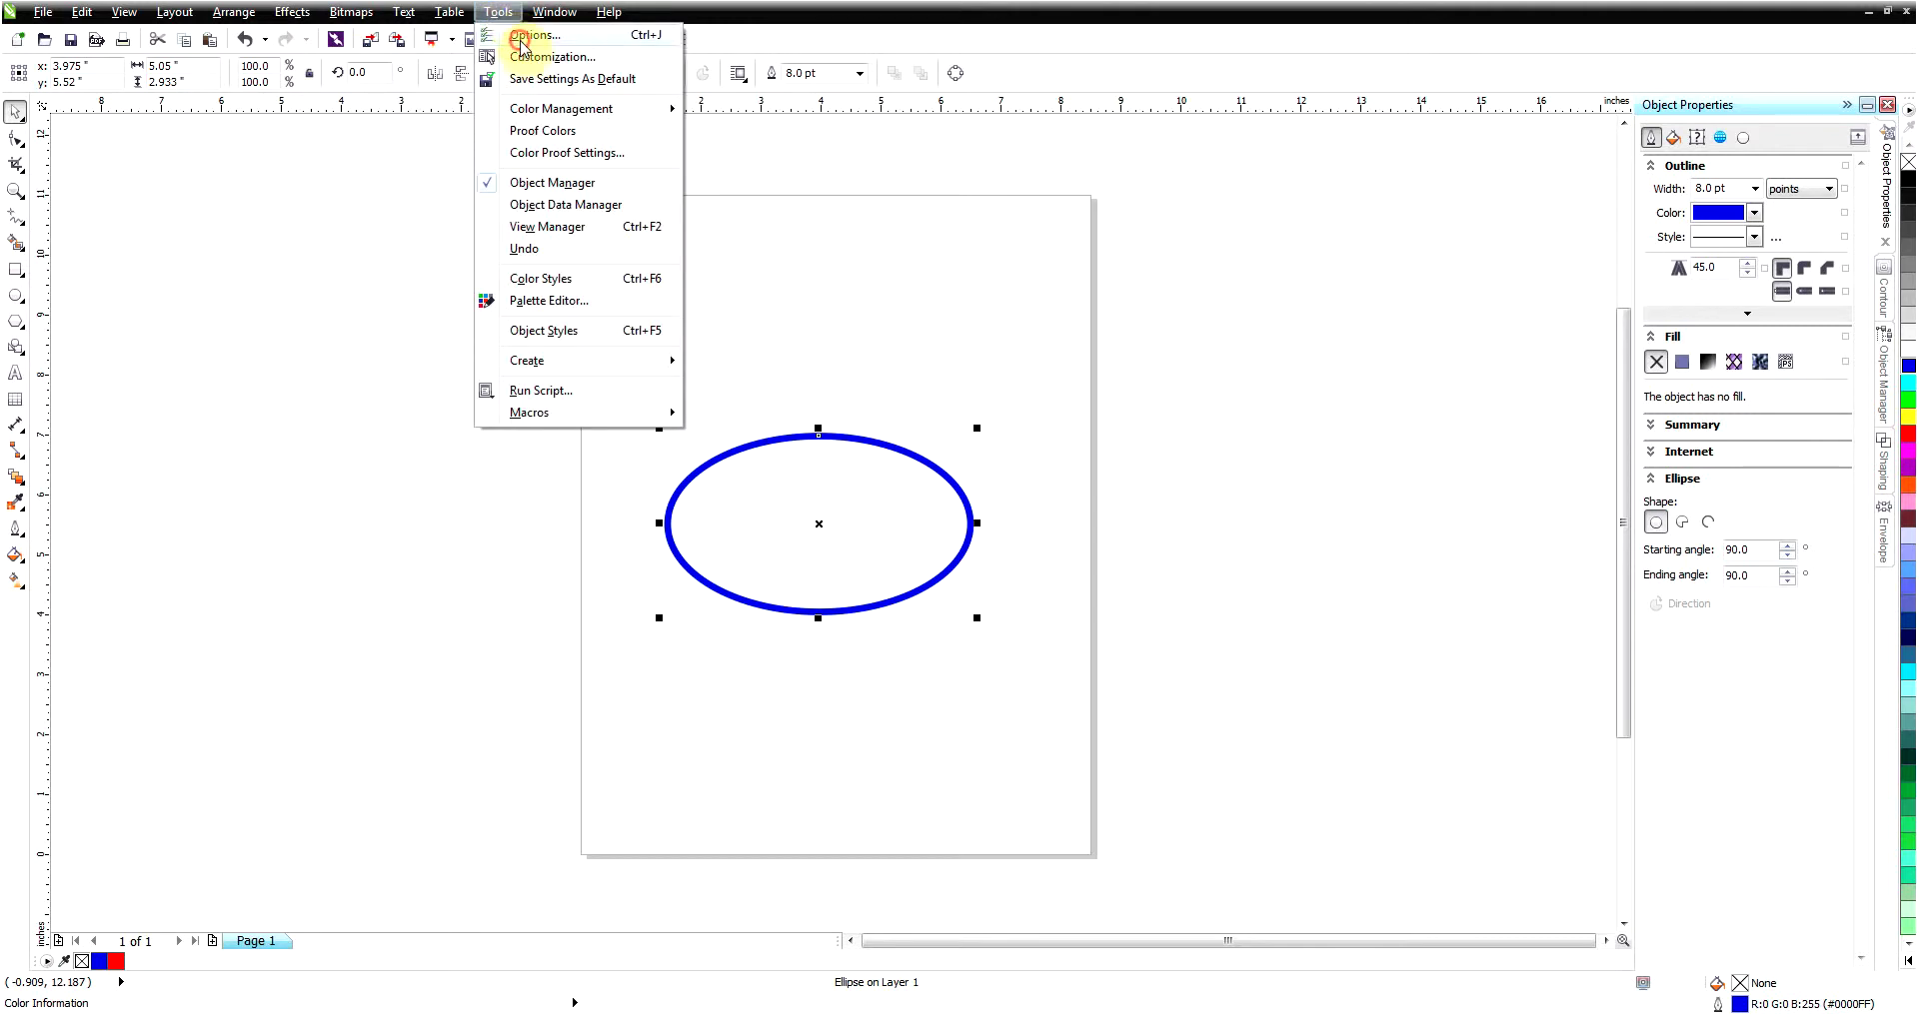
pyautogui.press('Escape')
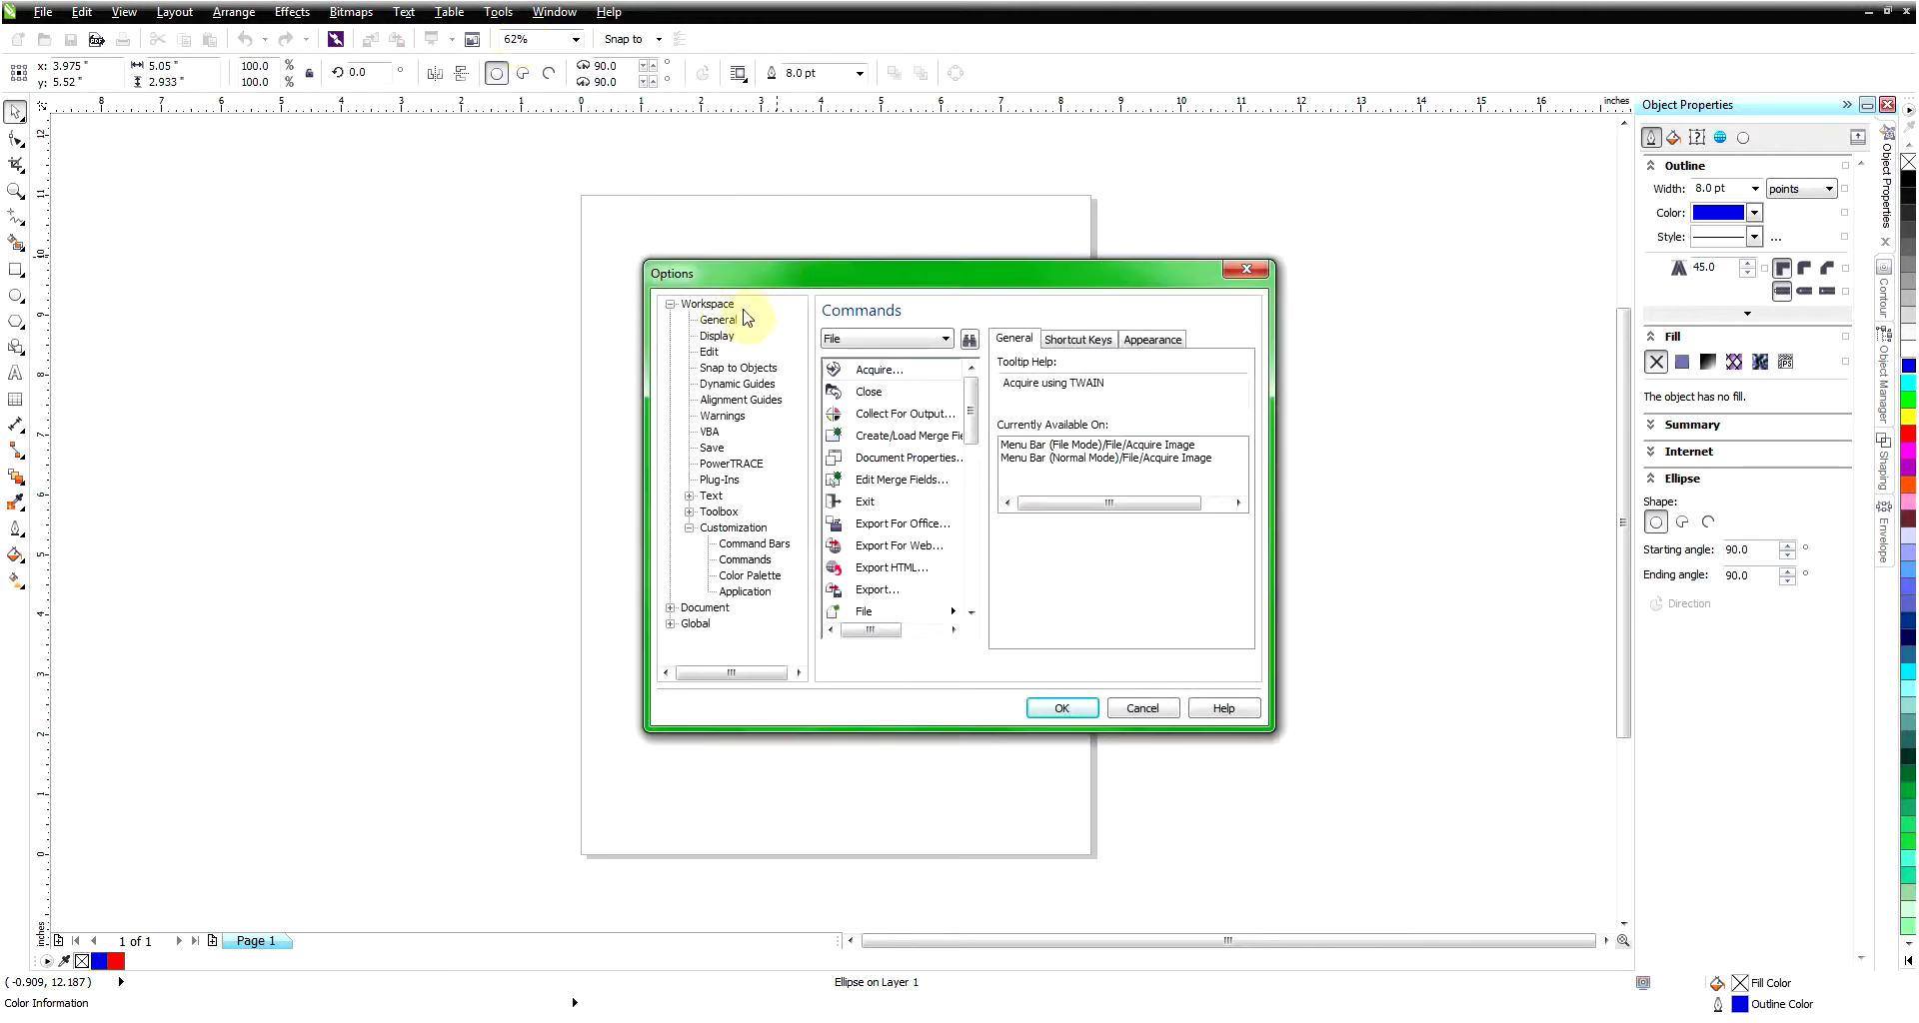
pyautogui.click(697, 305)
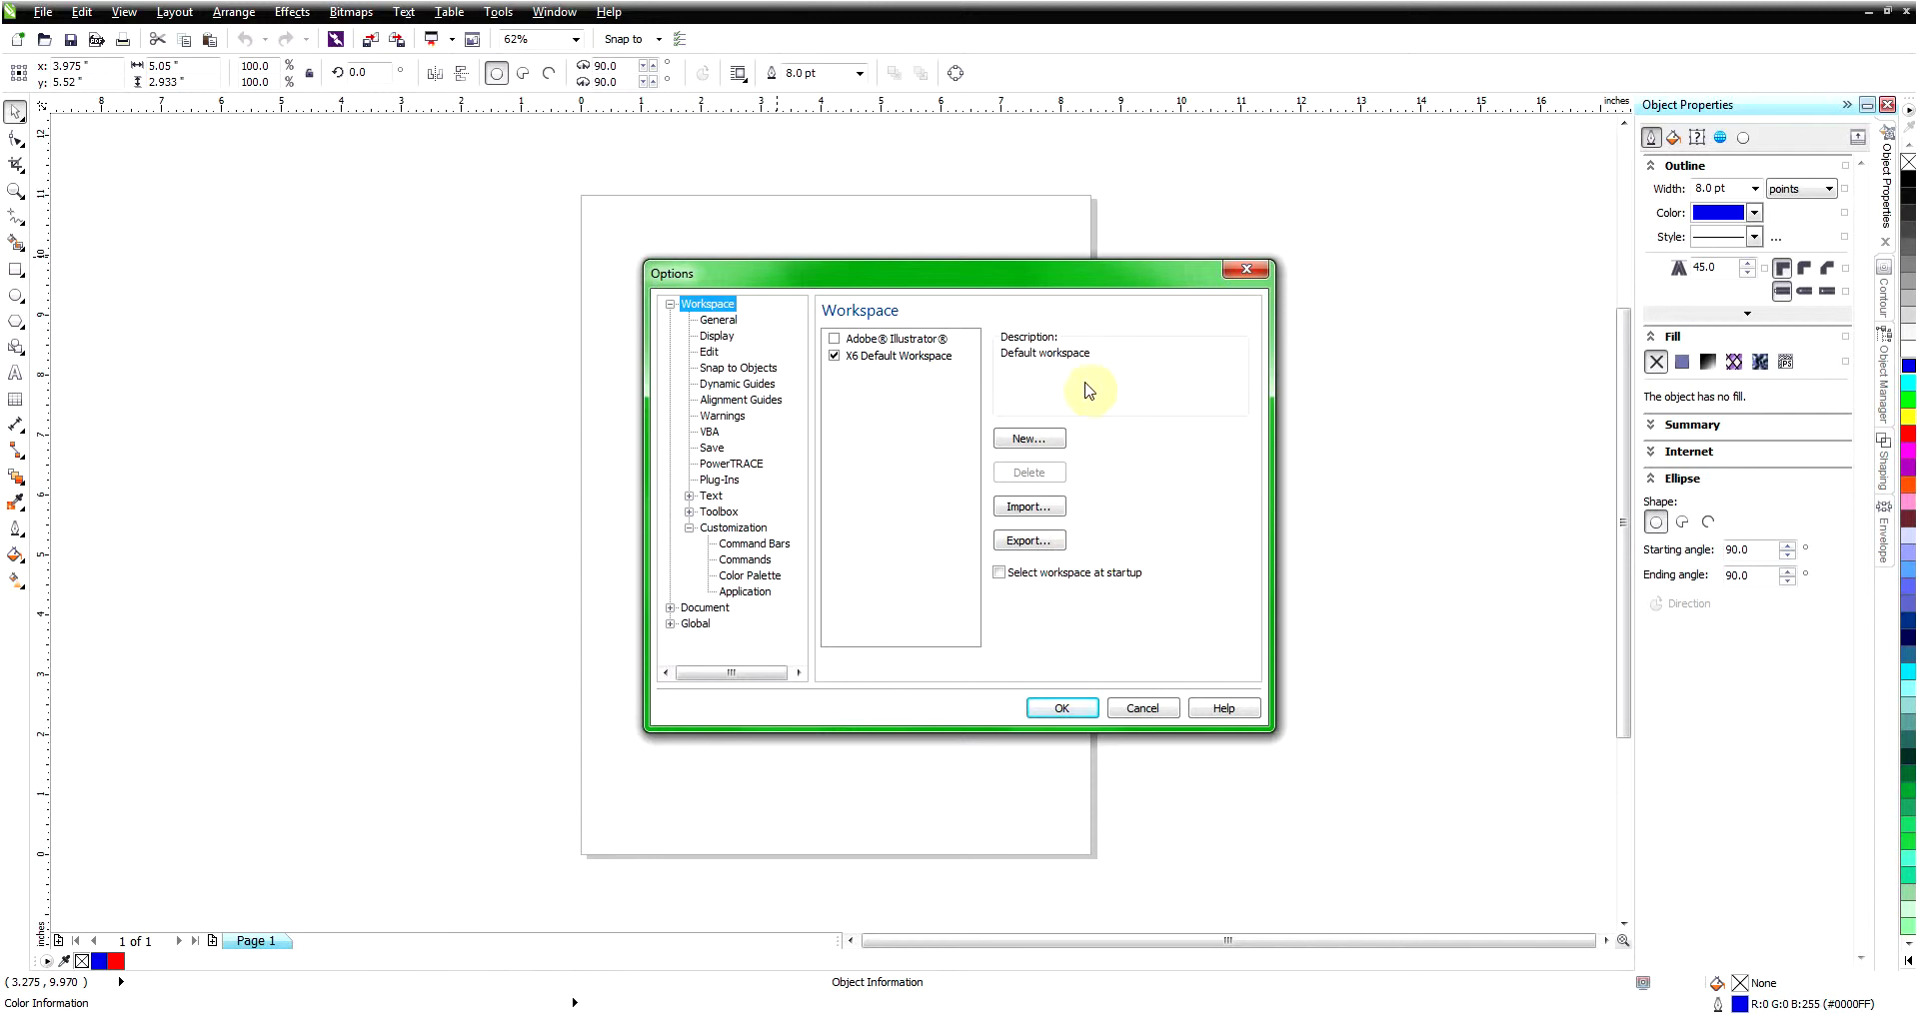
pyautogui.click(1051, 548)
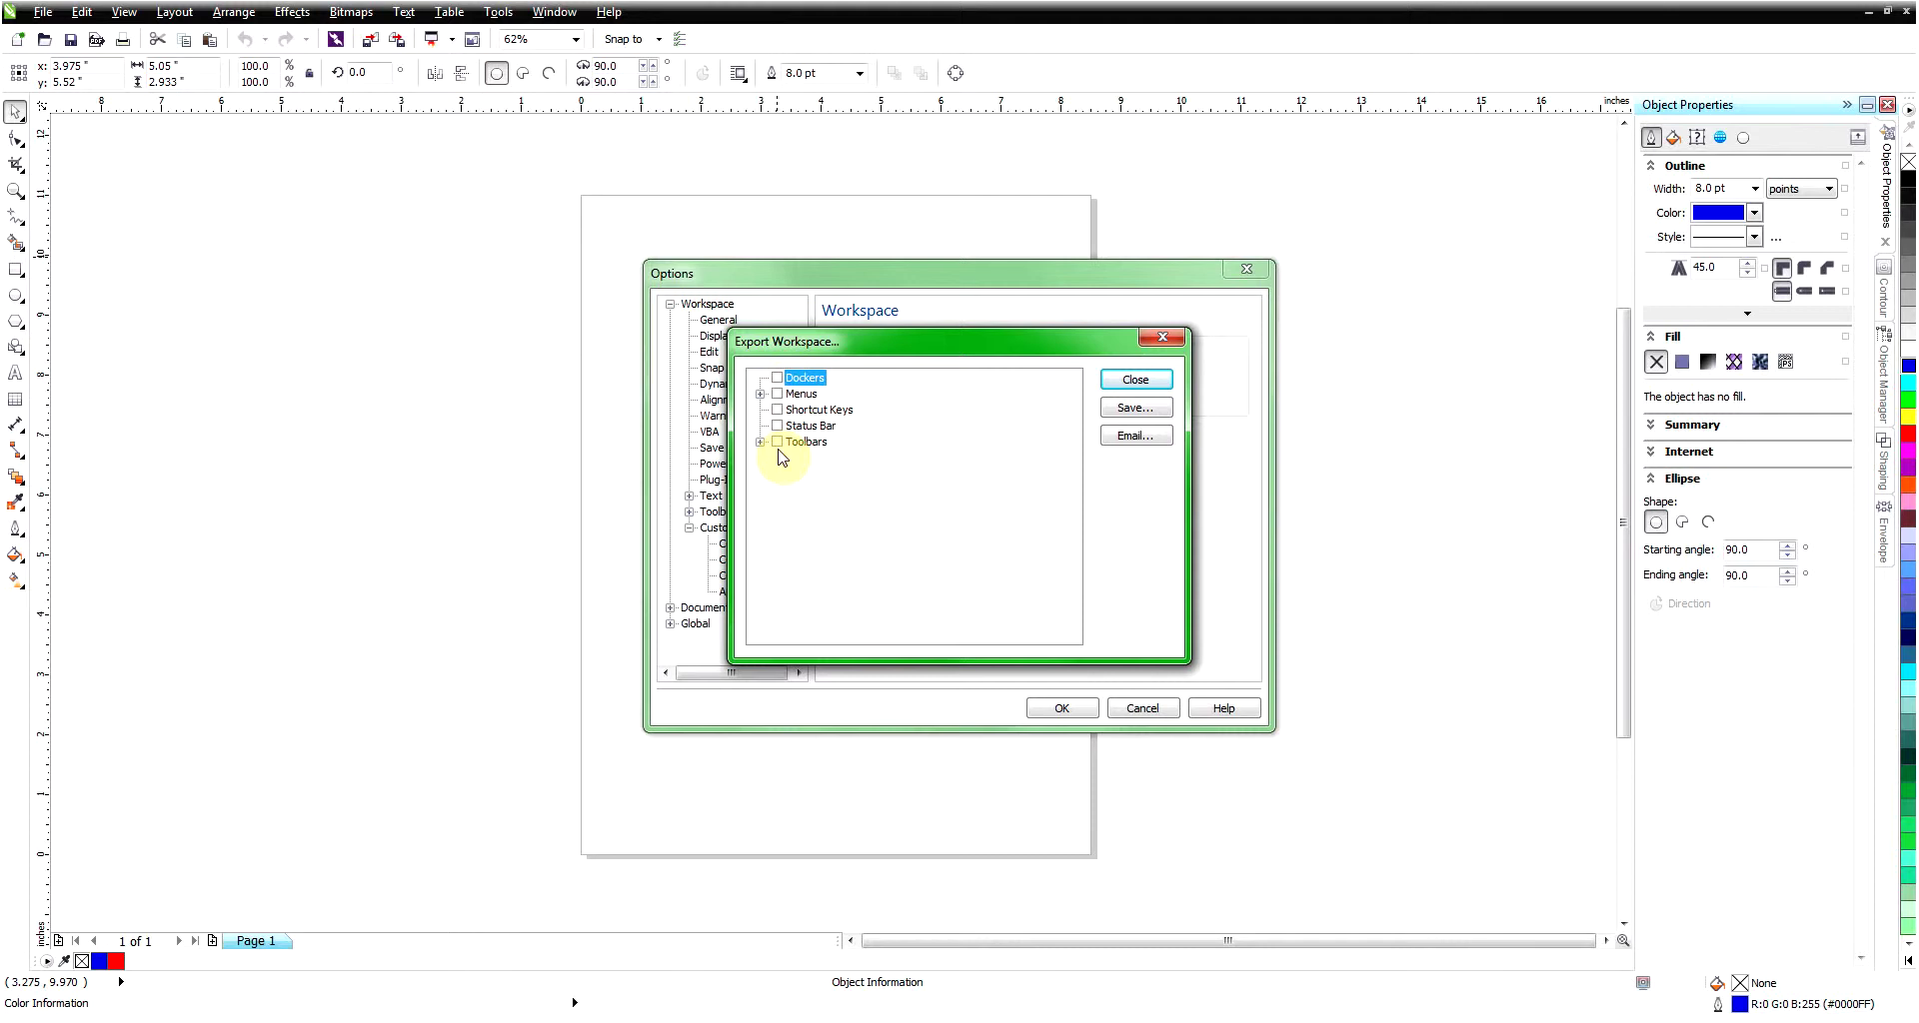
# - Tick Dockers, Menus, Shortcut Keys, Status Bar and Toolbars for export, then proceed to Save
pyautogui.click(793, 380)
pyautogui.click(778, 378)
pyautogui.click(777, 394)
pyautogui.click(778, 409)
pyautogui.click(777, 426)
pyautogui.click(778, 442)
pyautogui.click(762, 395)
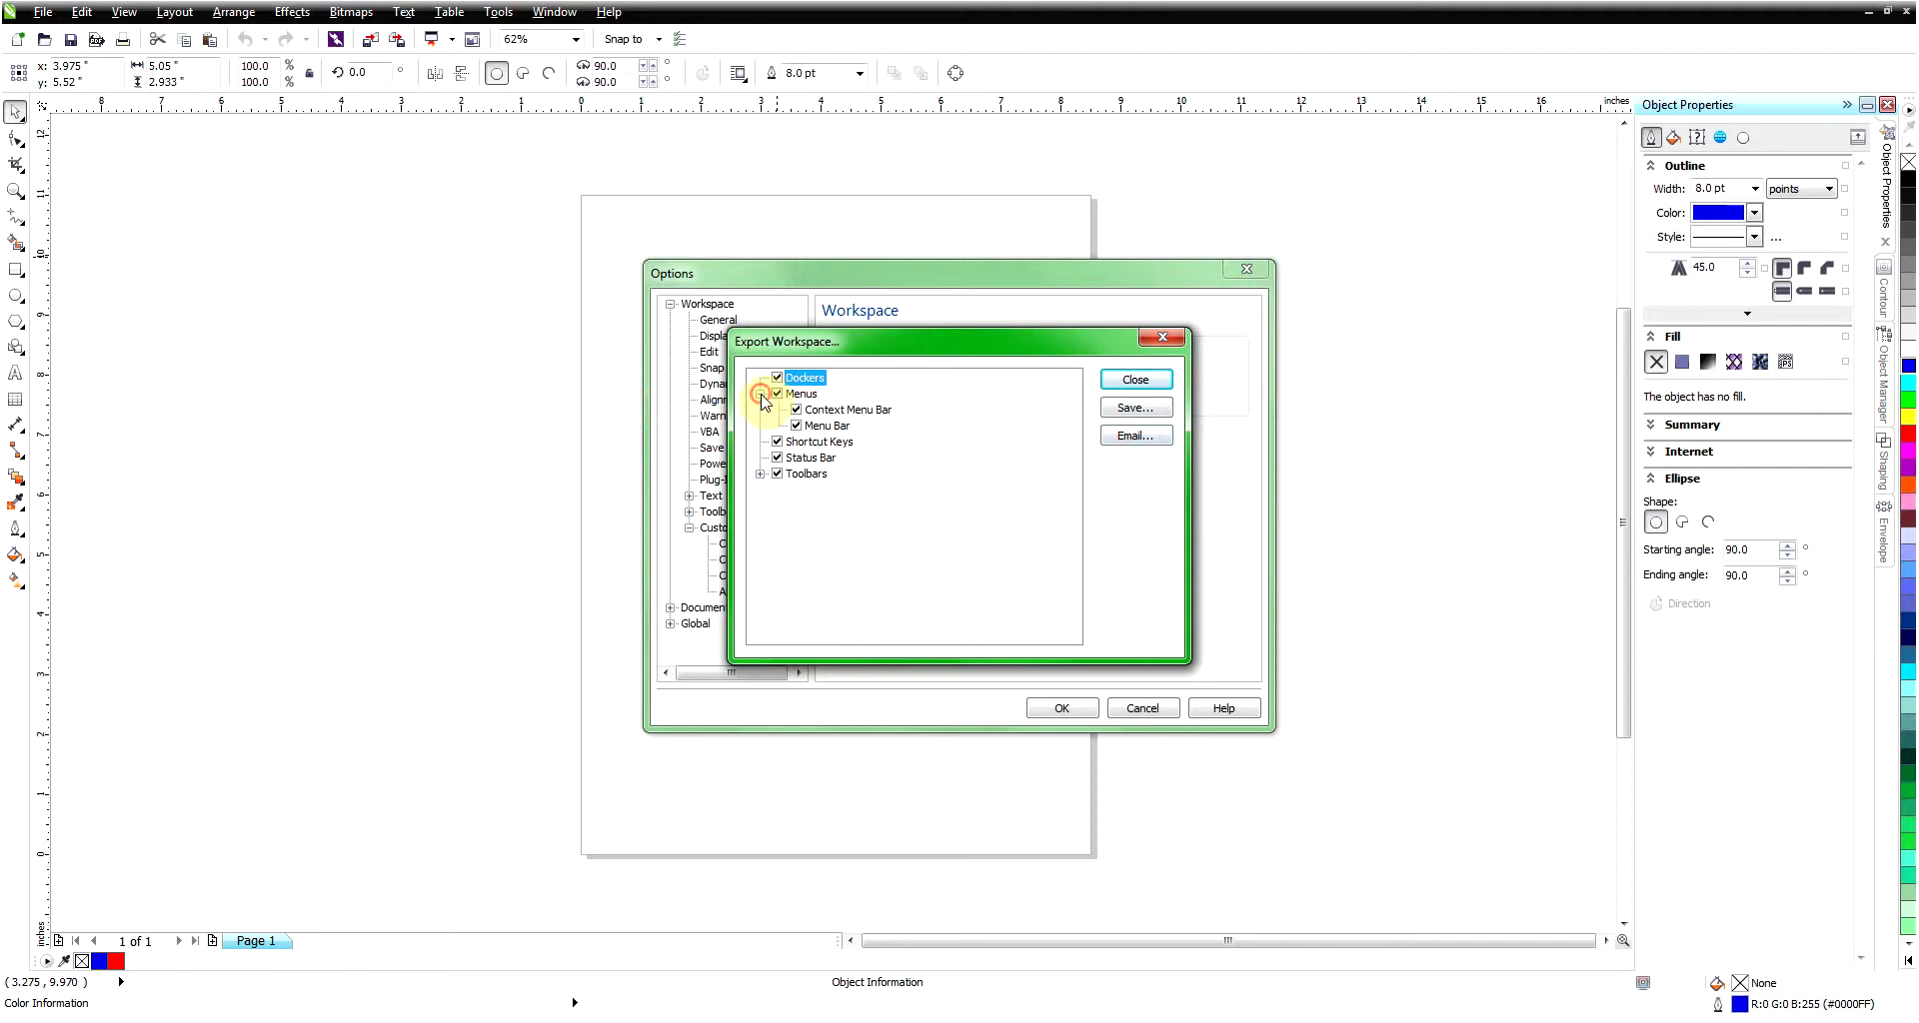
pyautogui.click(761, 393)
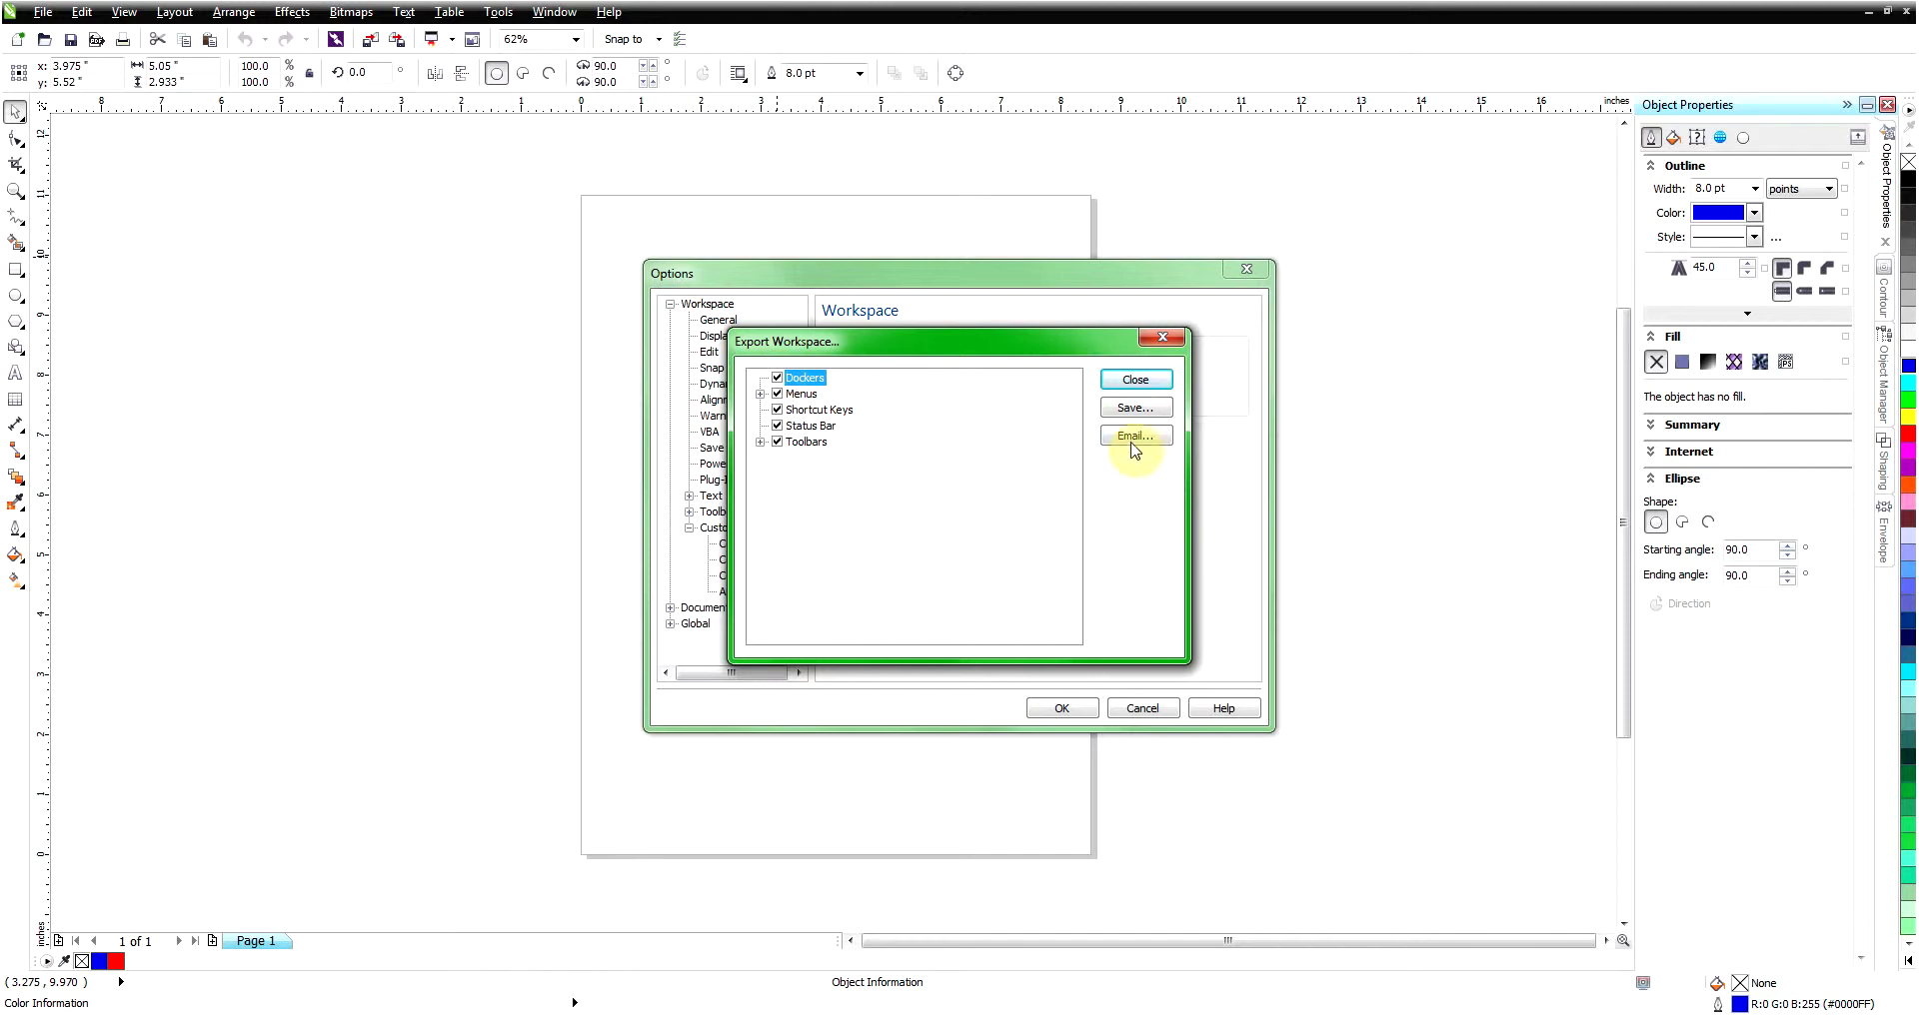
pyautogui.click(1135, 408)
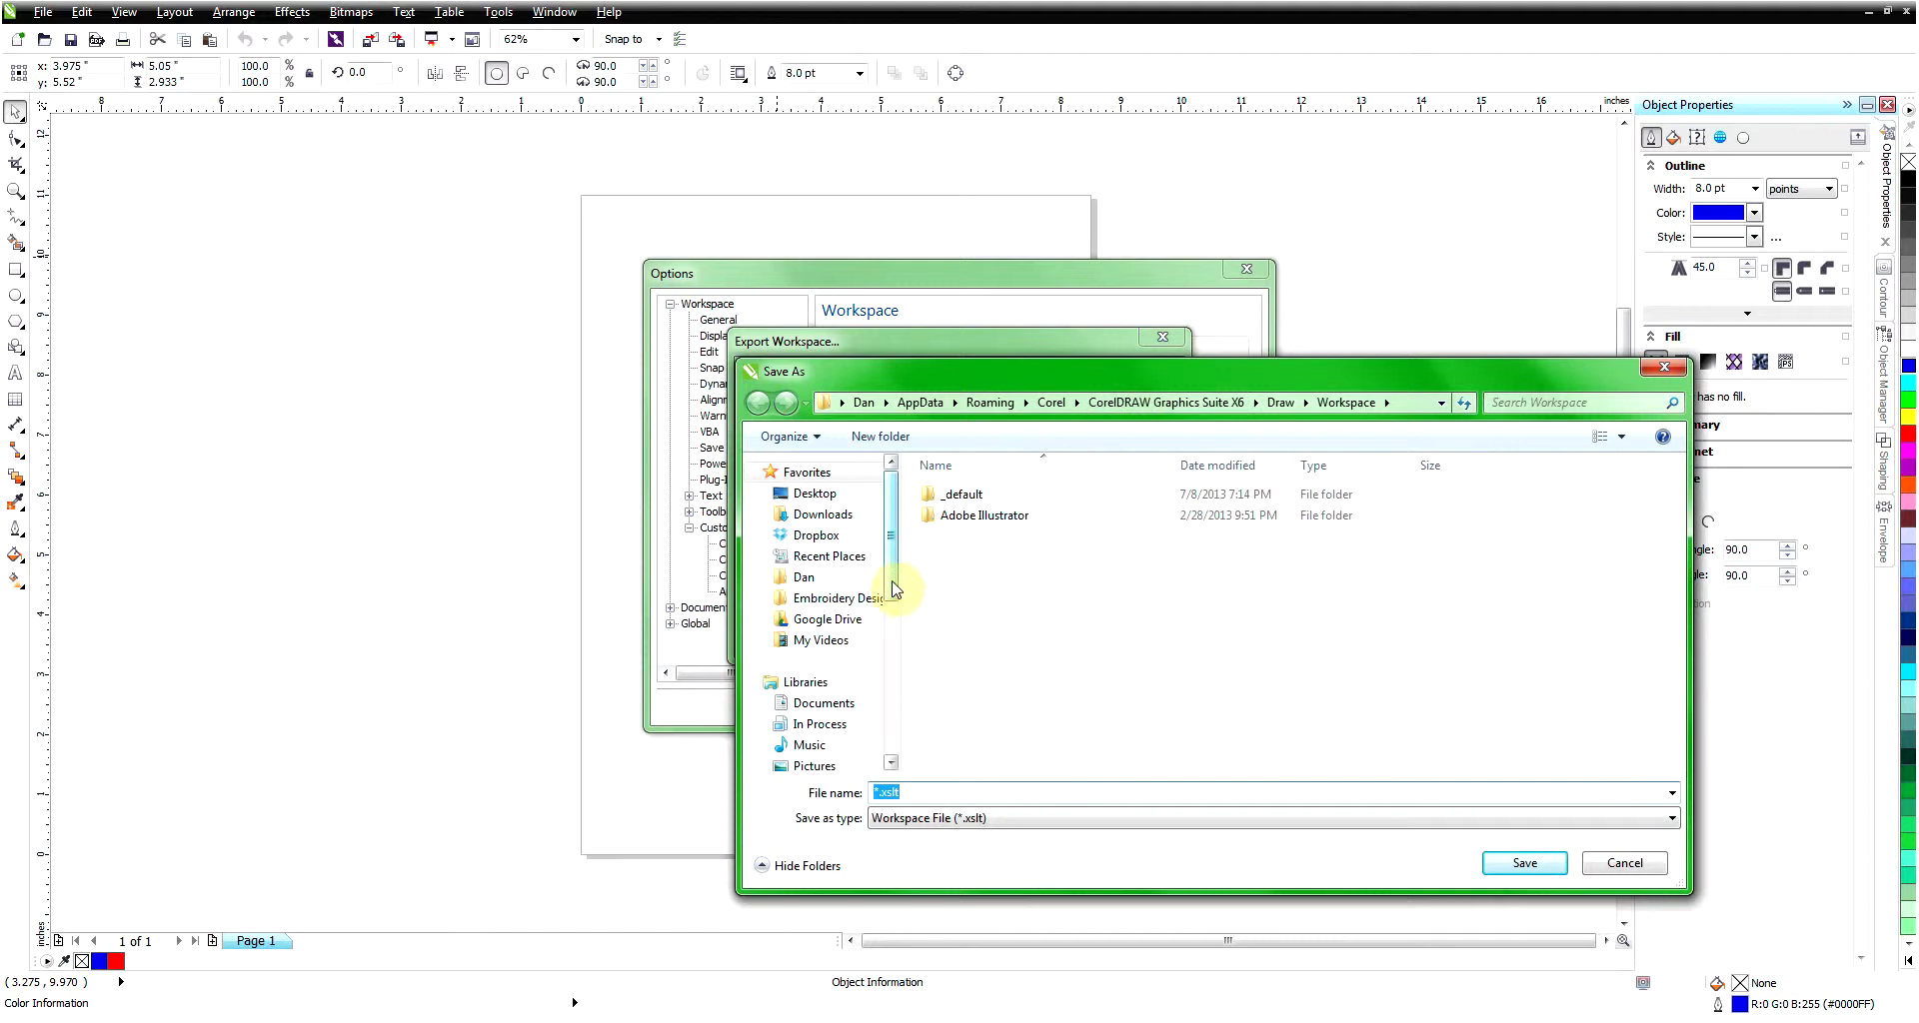
# - Save the export as workspace.xslt on the Desktop, replacing the existing file, and close the export window
pyautogui.click(834, 496)
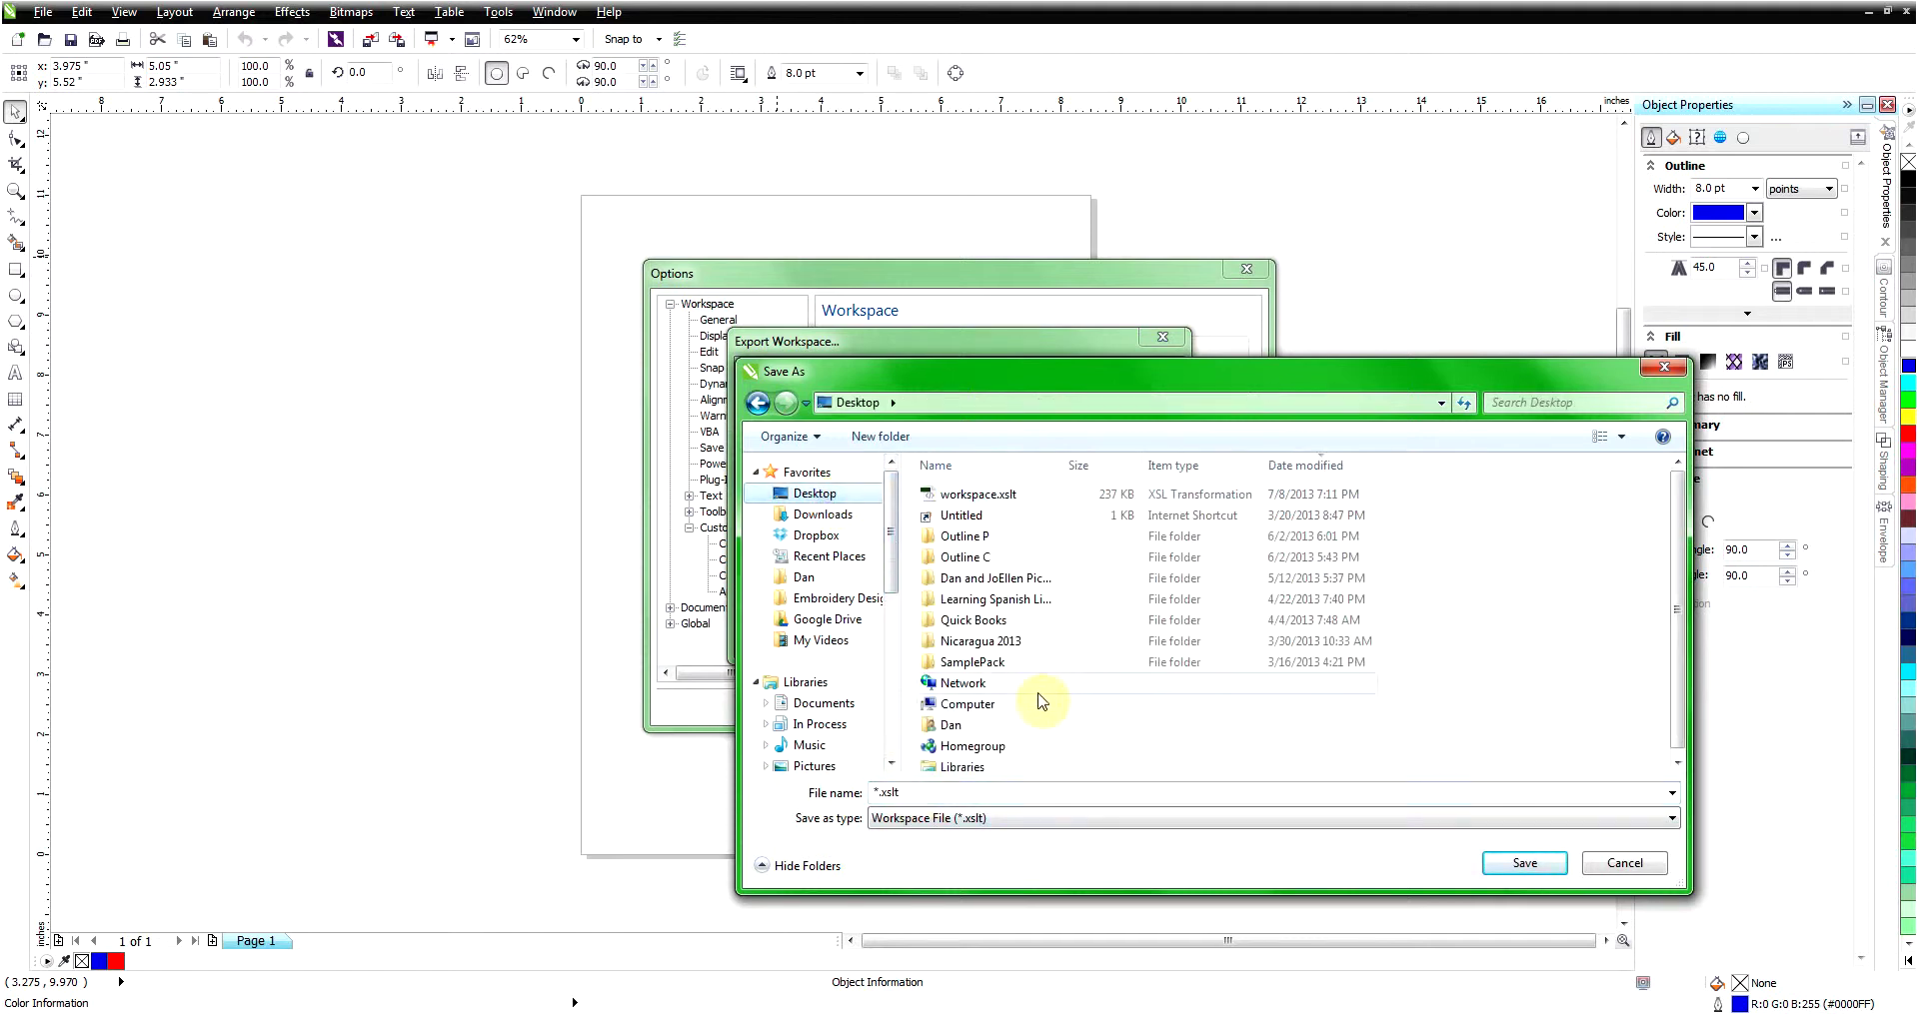
pyautogui.click(994, 499)
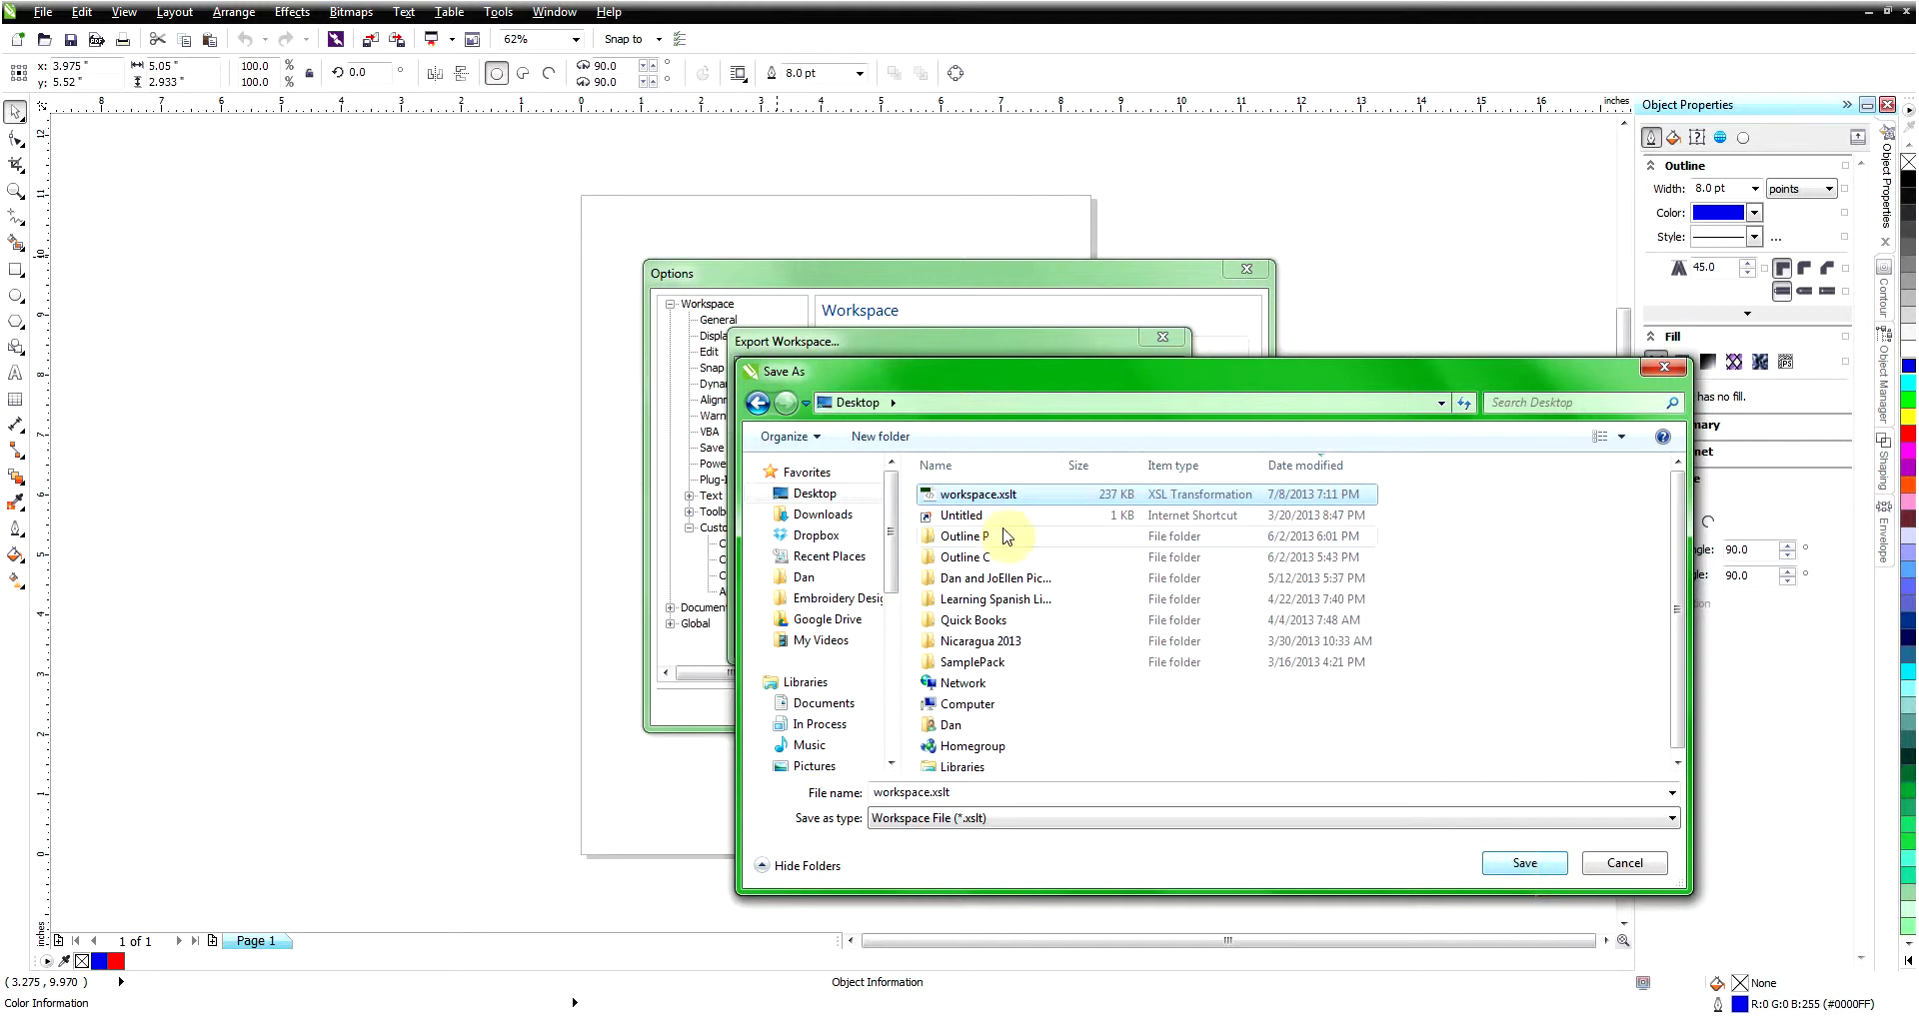
pyautogui.click(1529, 866)
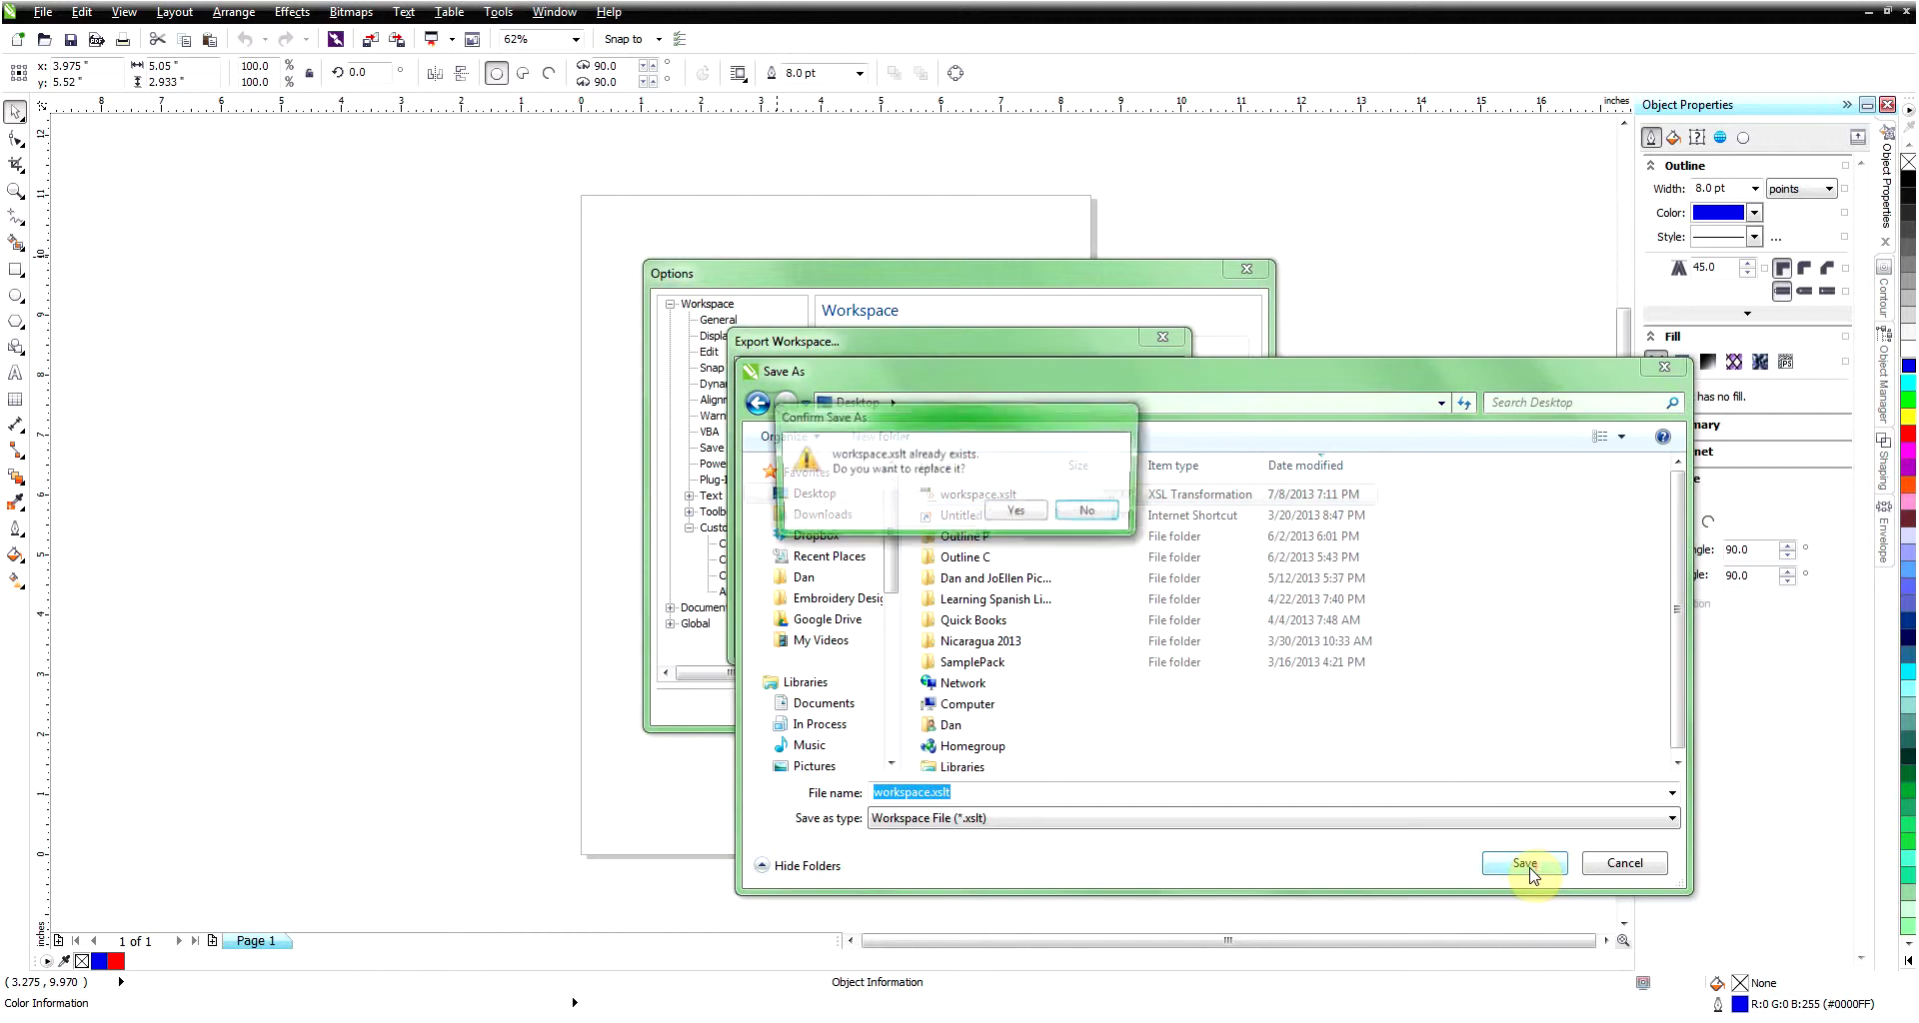
pyautogui.click(1016, 513)
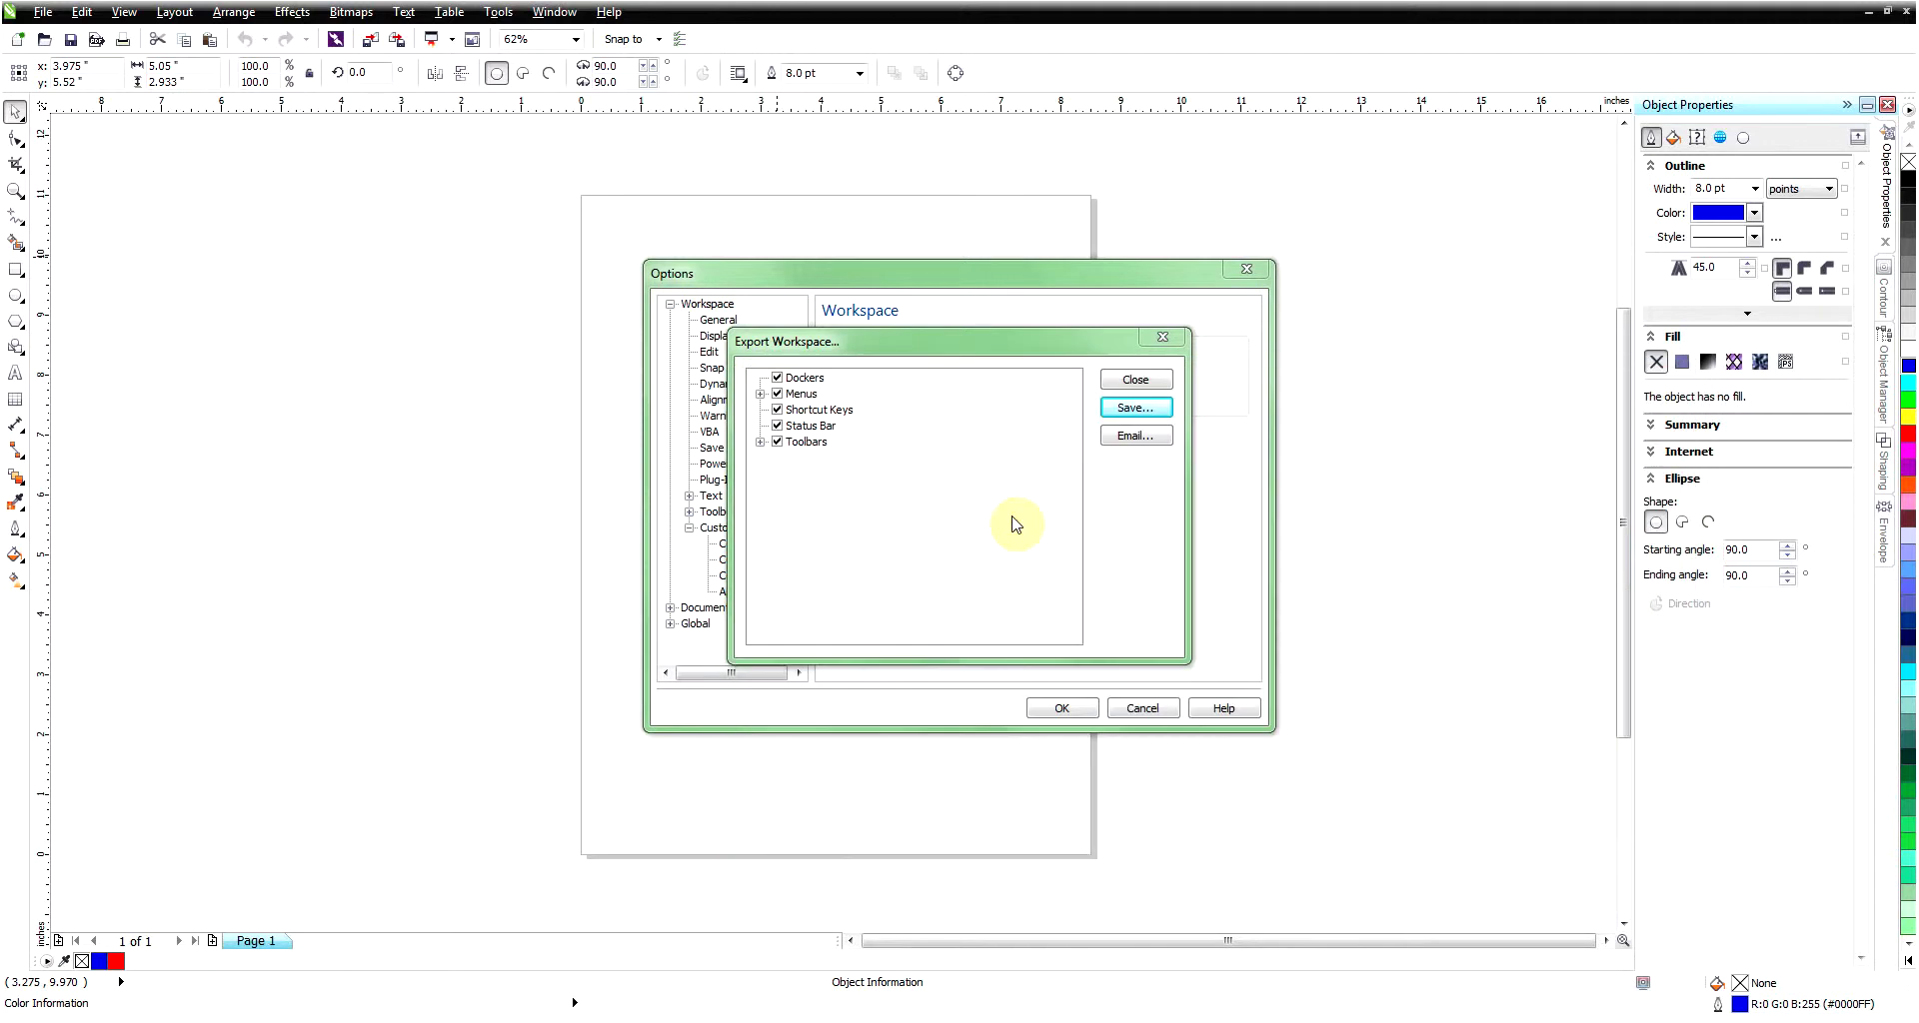
pyautogui.click(1146, 383)
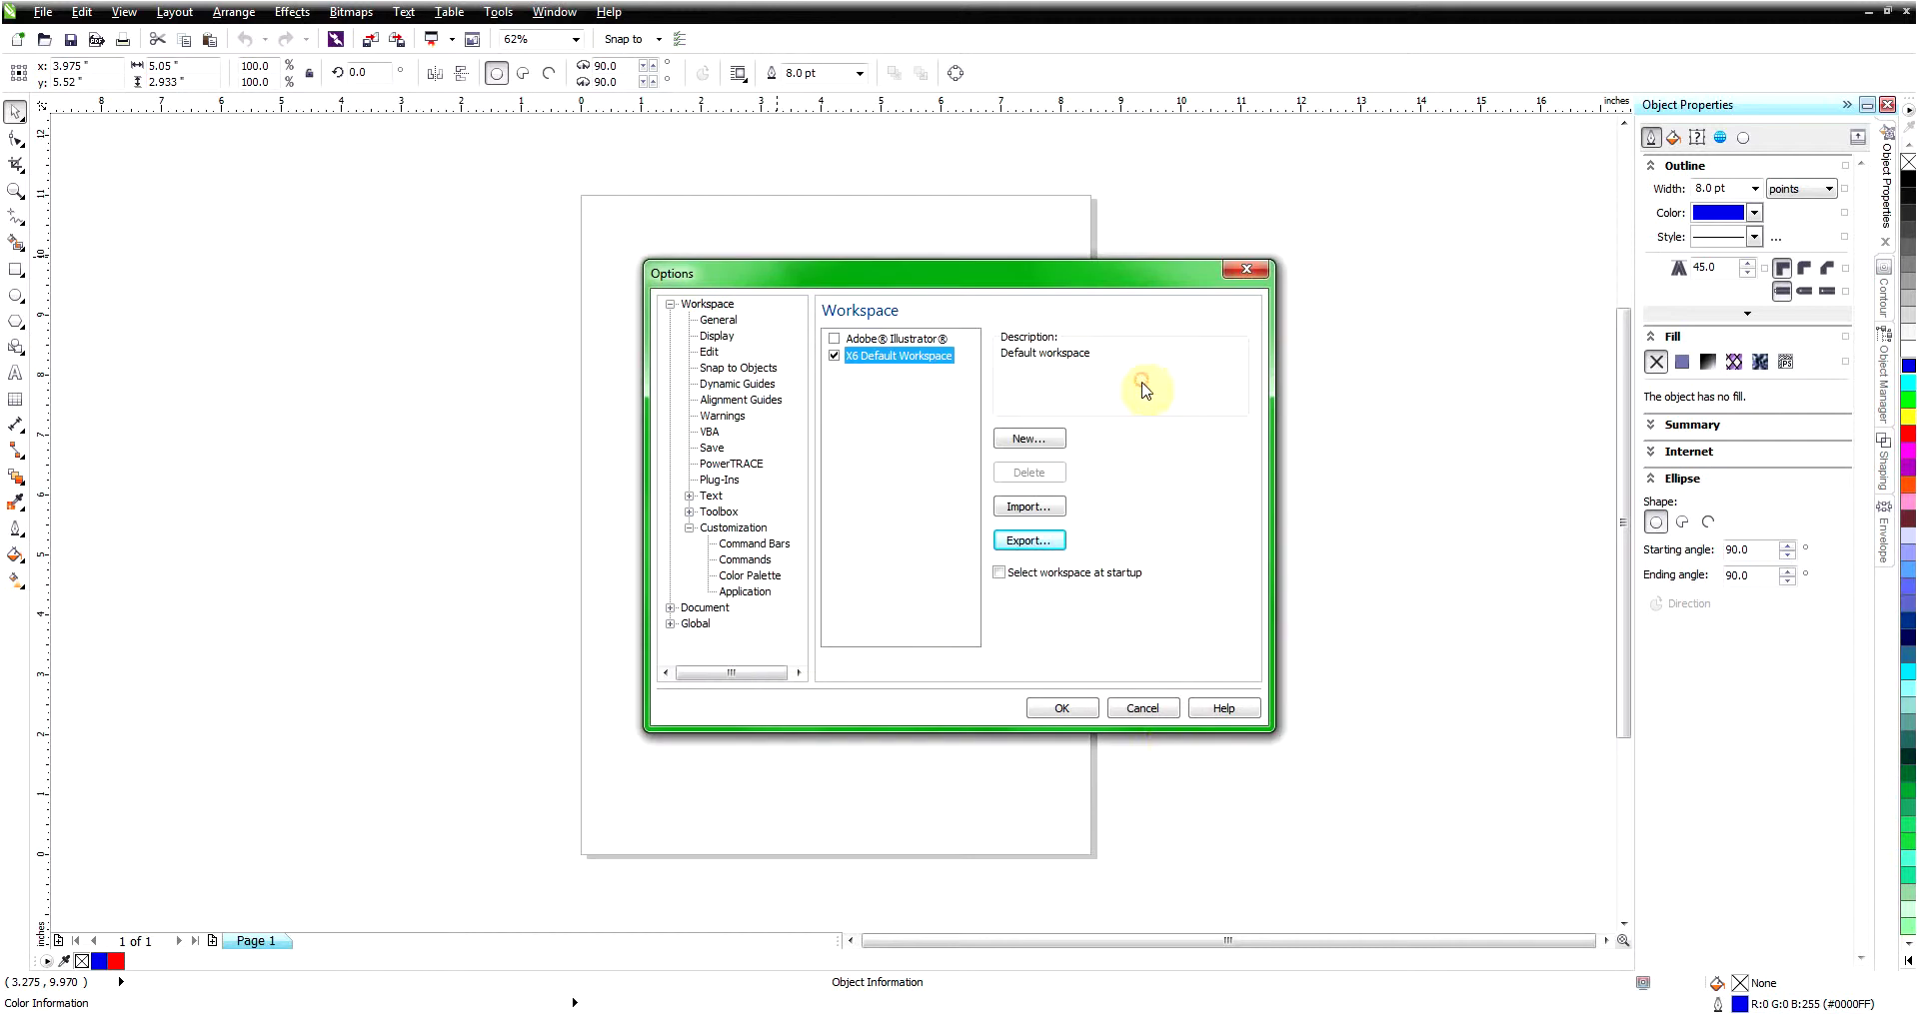
# - Cancel the options and quit CorelDRAW without saving Untitled-1
pyautogui.click(1142, 708)
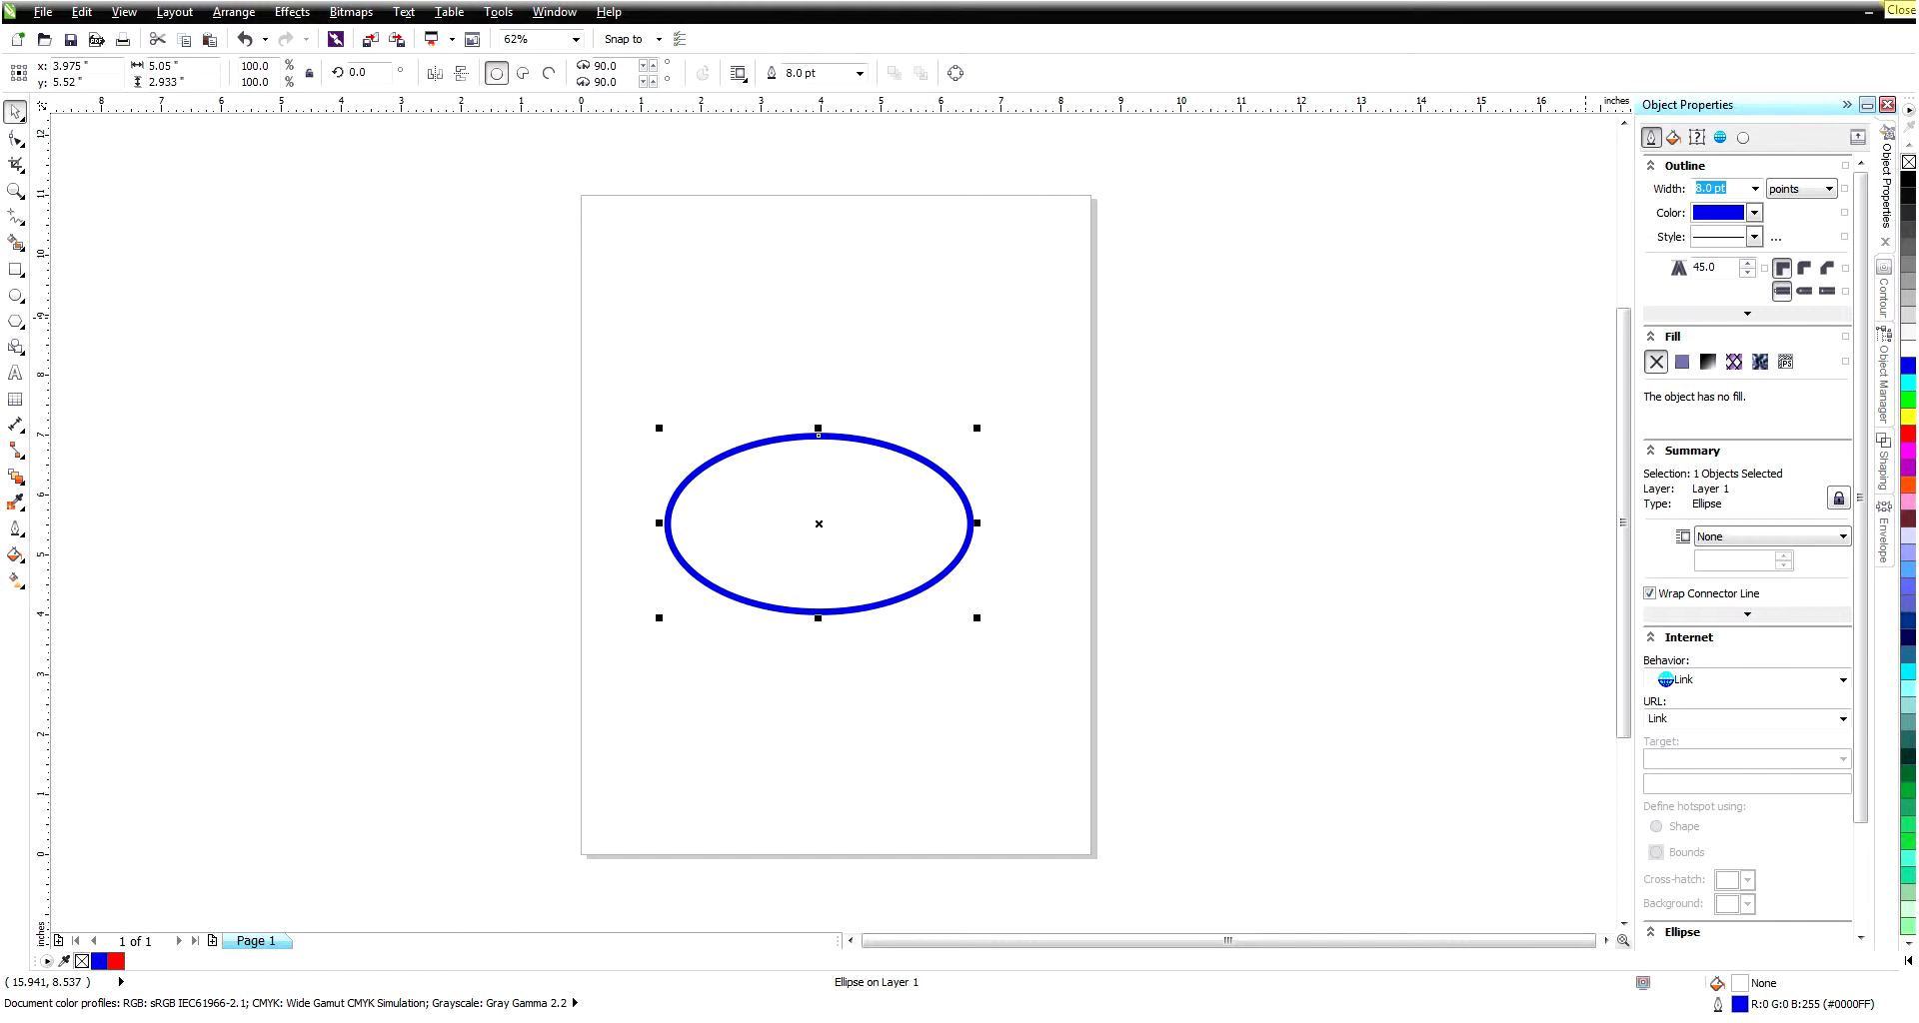
pyautogui.click(1907, 10)
pyautogui.click(958, 552)
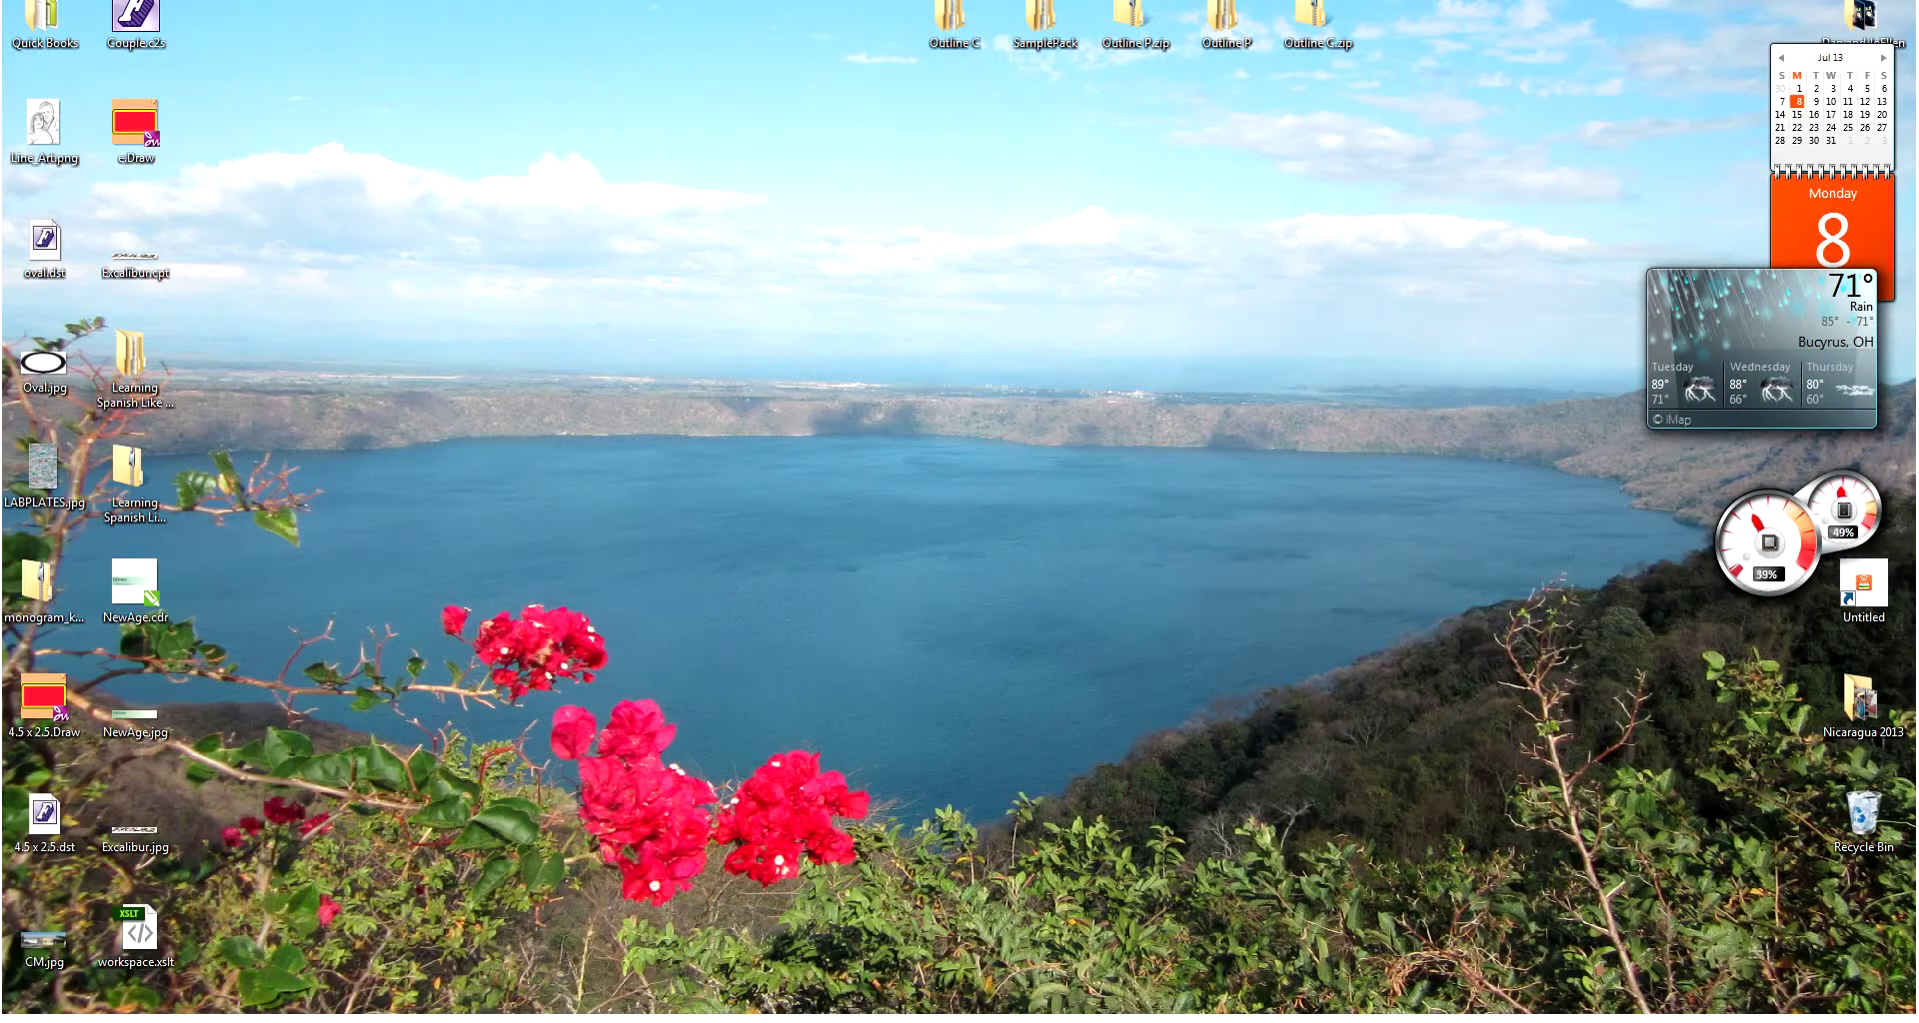
# - Relaunch CorelDRAW X6 from Start holding F8 and confirm the factory-default workspace reset
pyautogui.click(45, 1004)
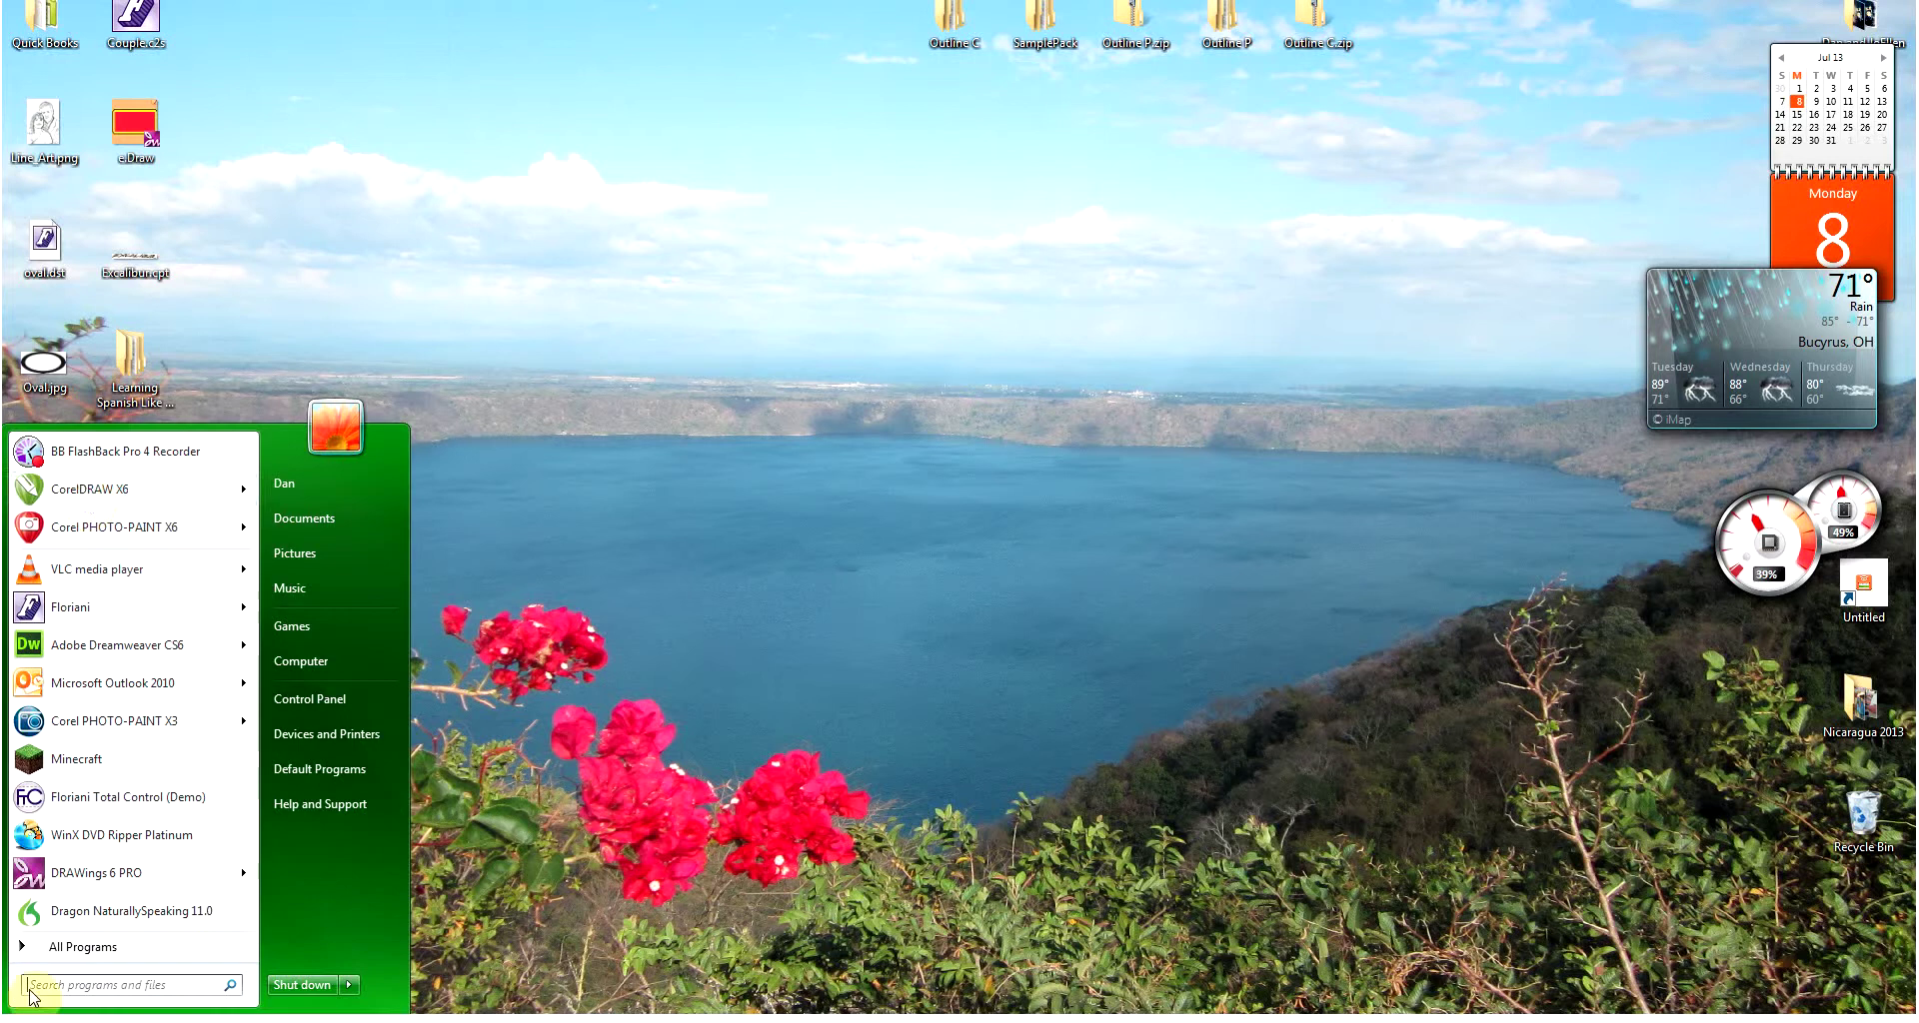
pyautogui.click(88, 494)
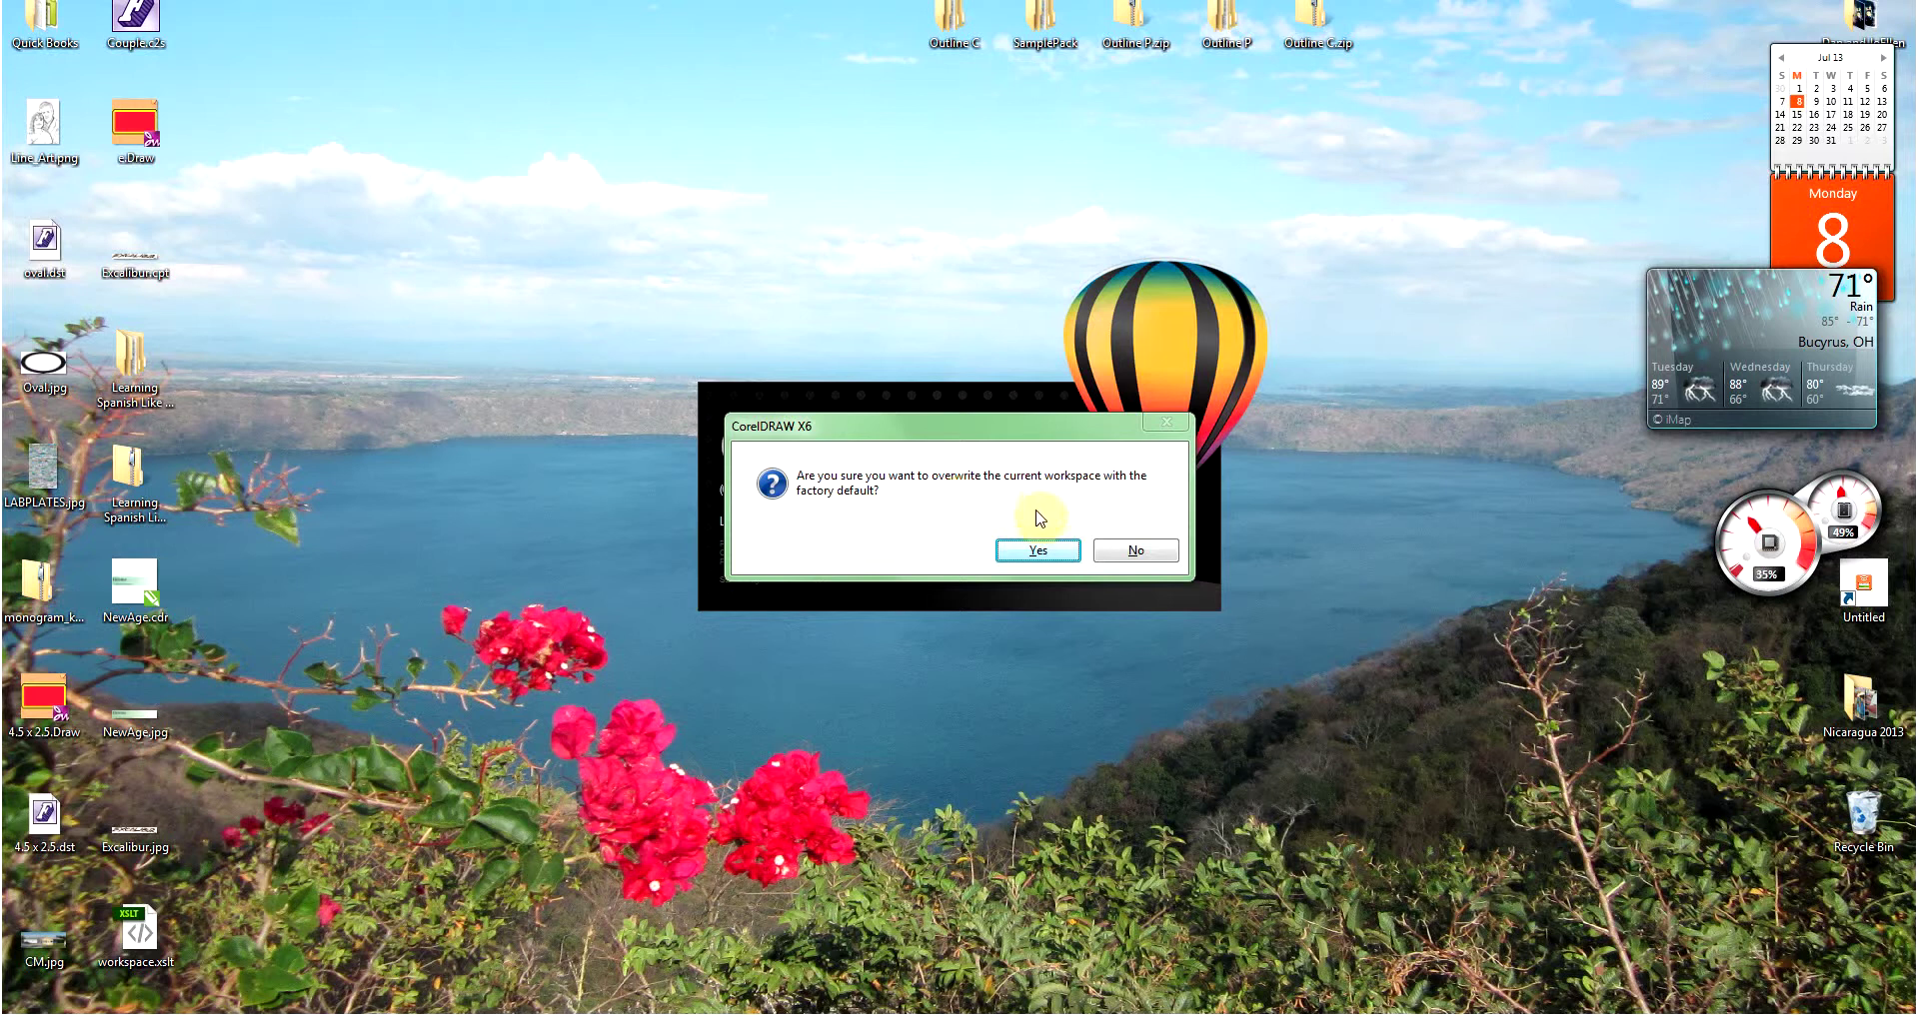
pyautogui.click(1038, 549)
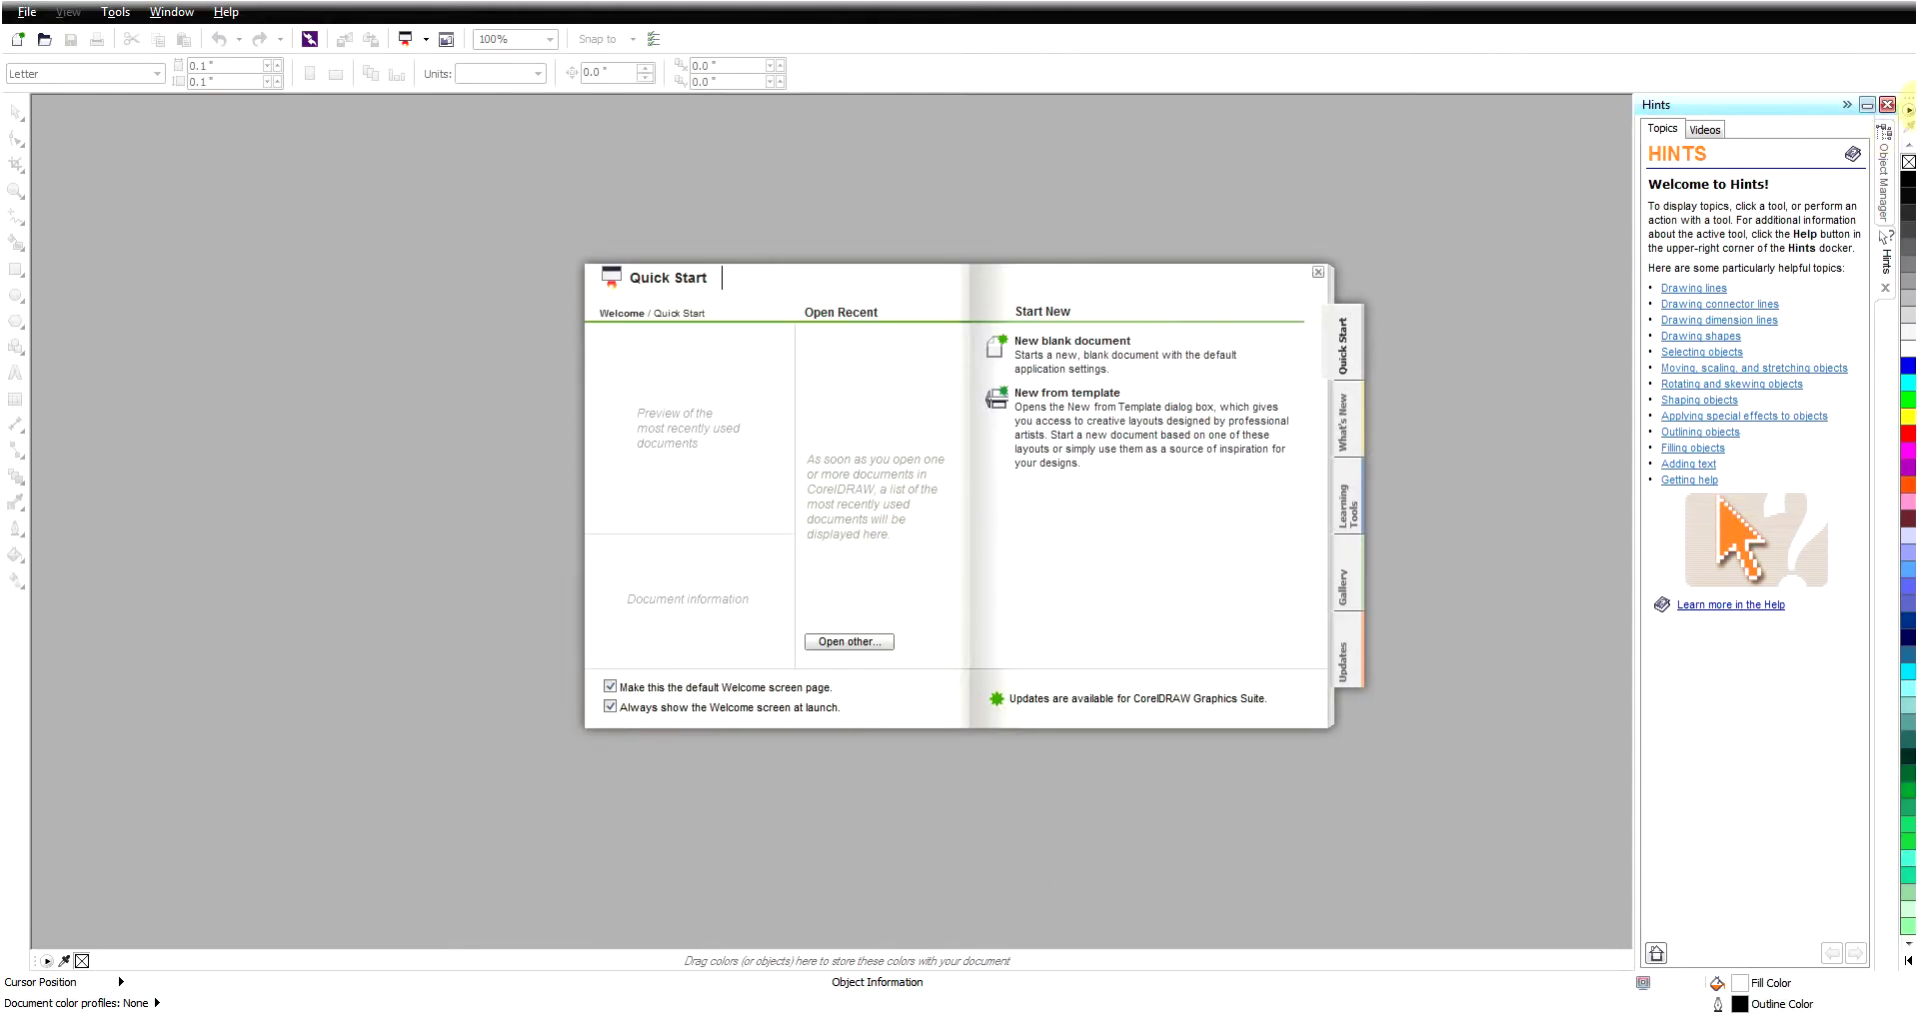
# - Close the welcome screen and create a new default Letter-size (8.5 x 11 in) document
pyautogui.click(1319, 276)
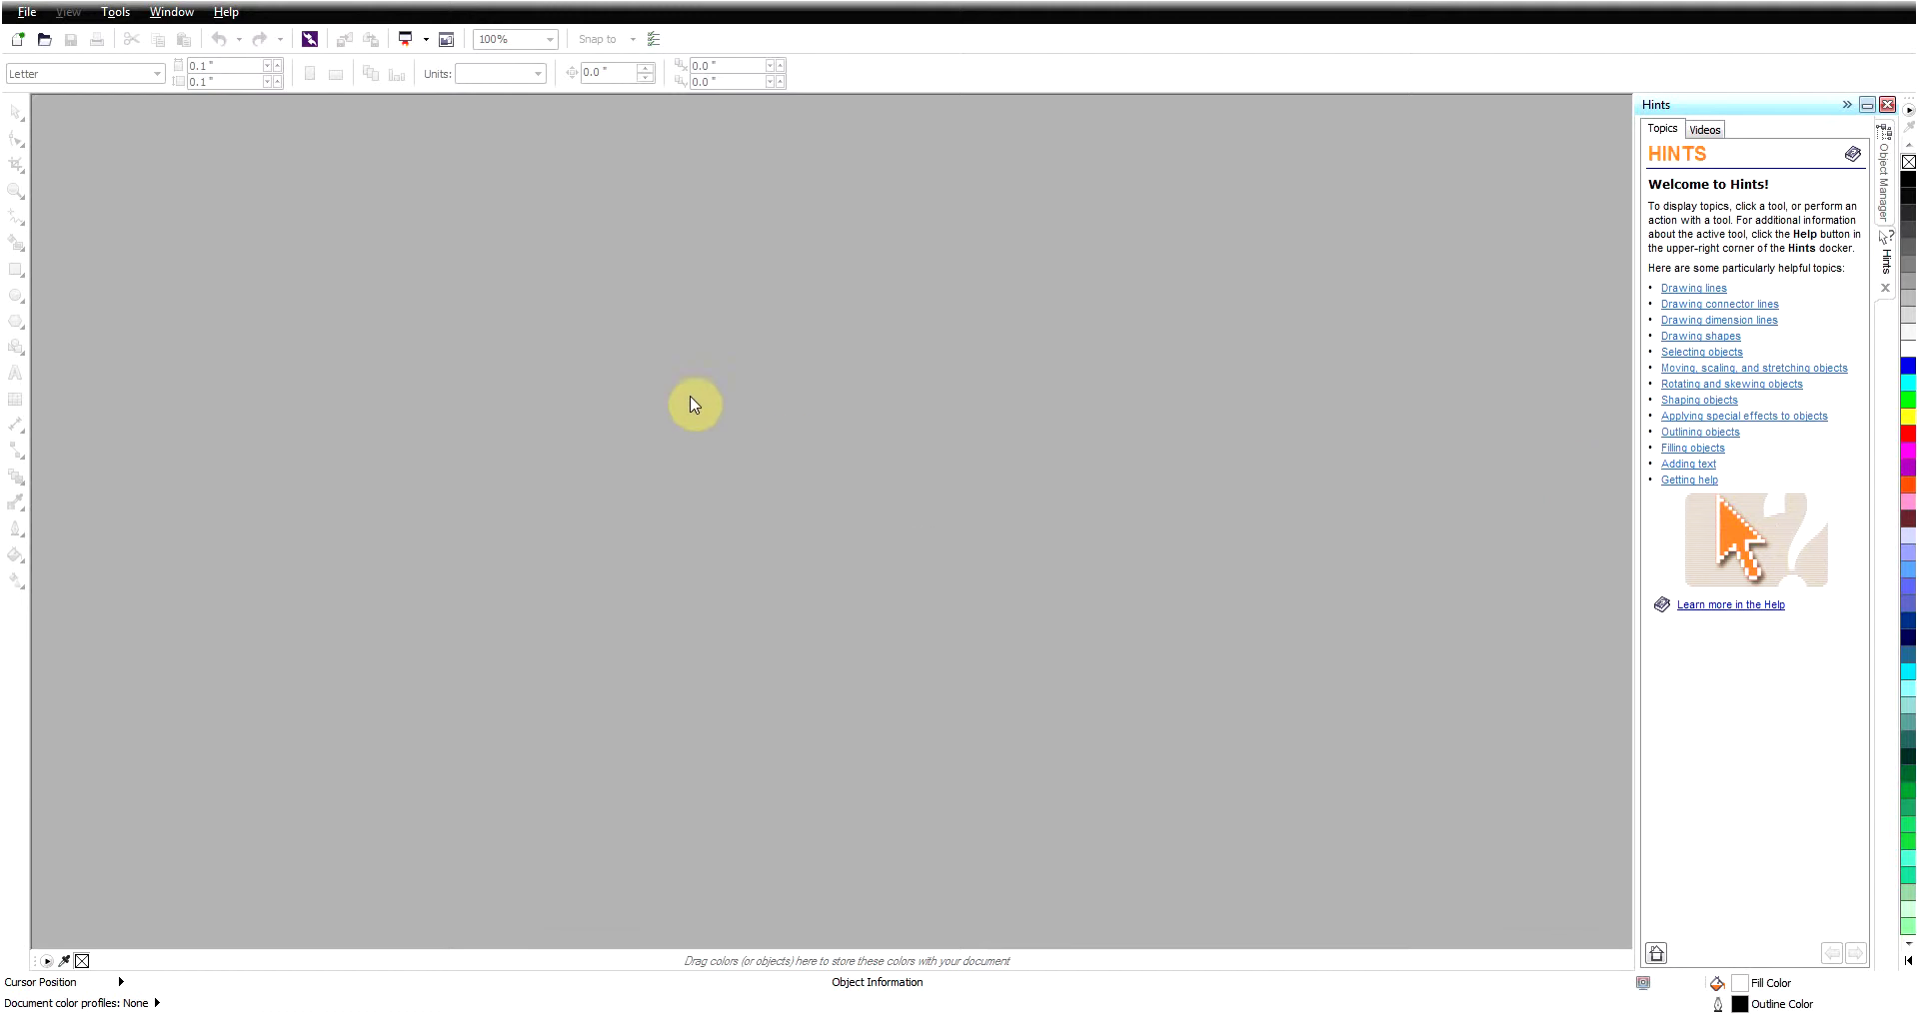
pyautogui.click(21, 44)
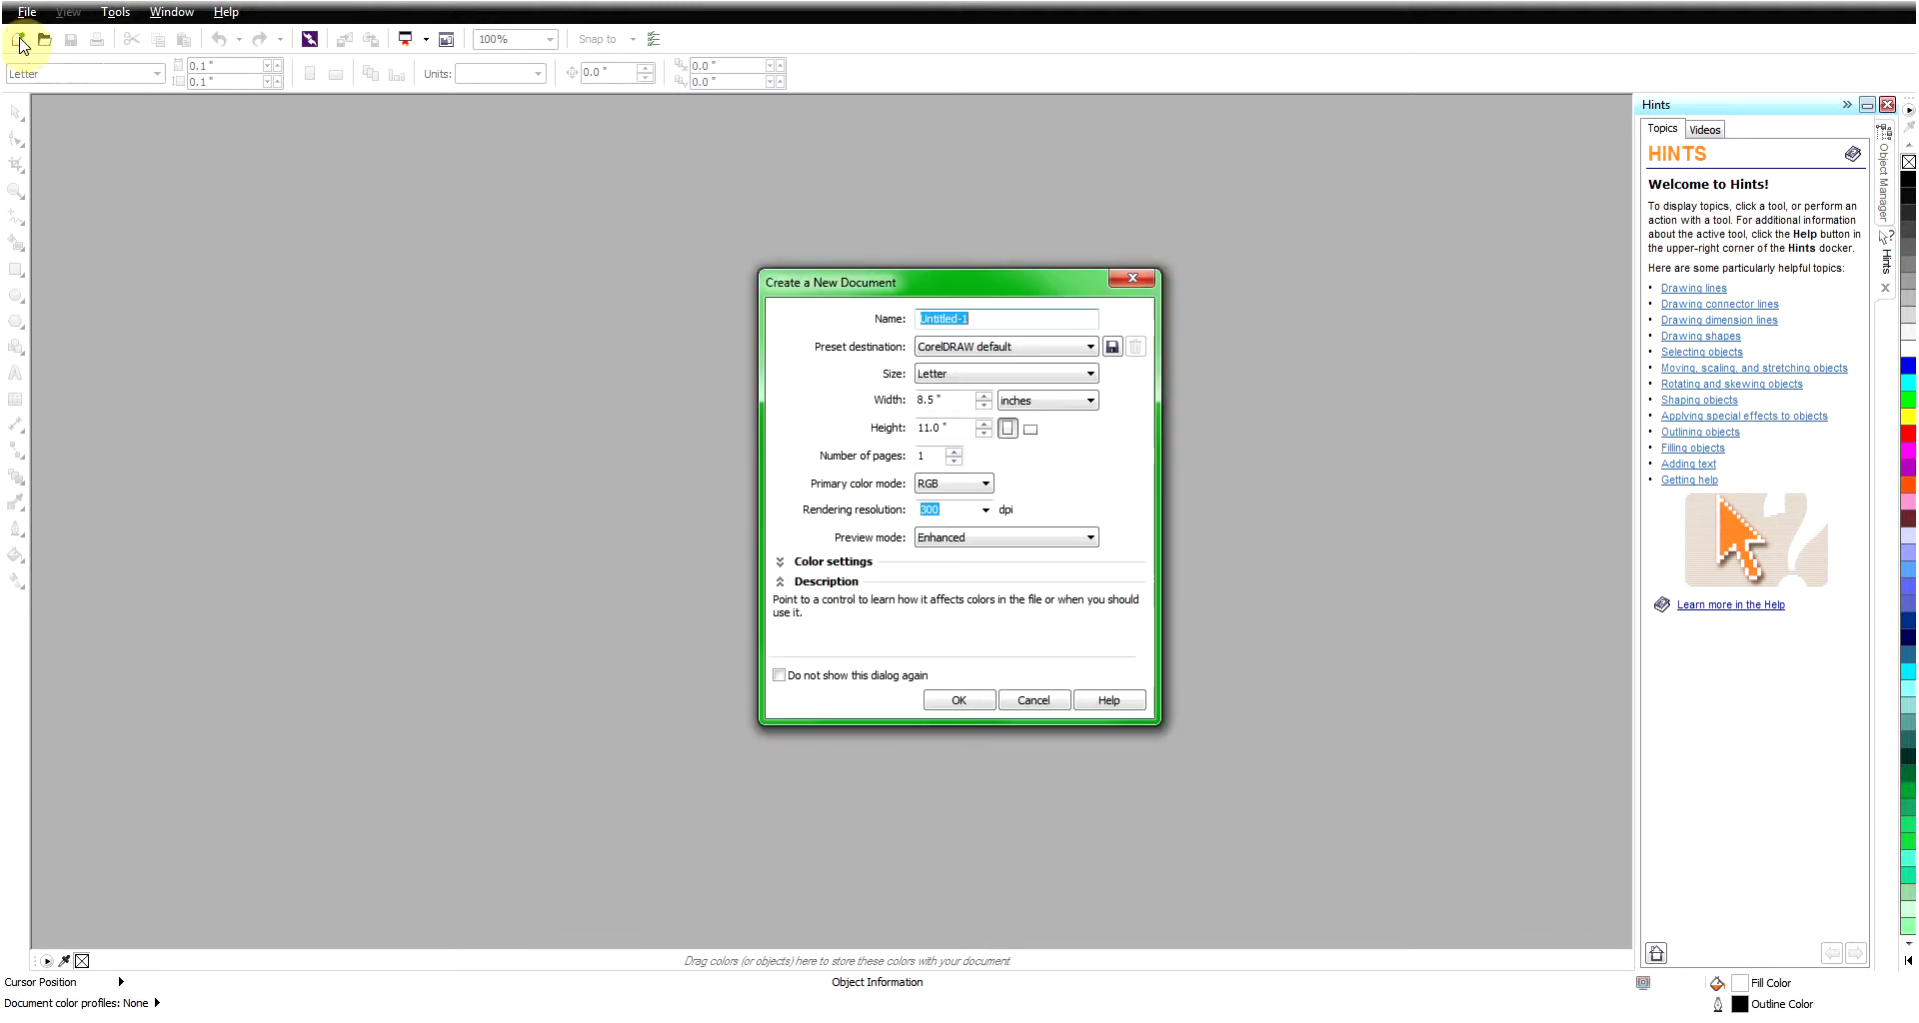
pyautogui.click(959, 701)
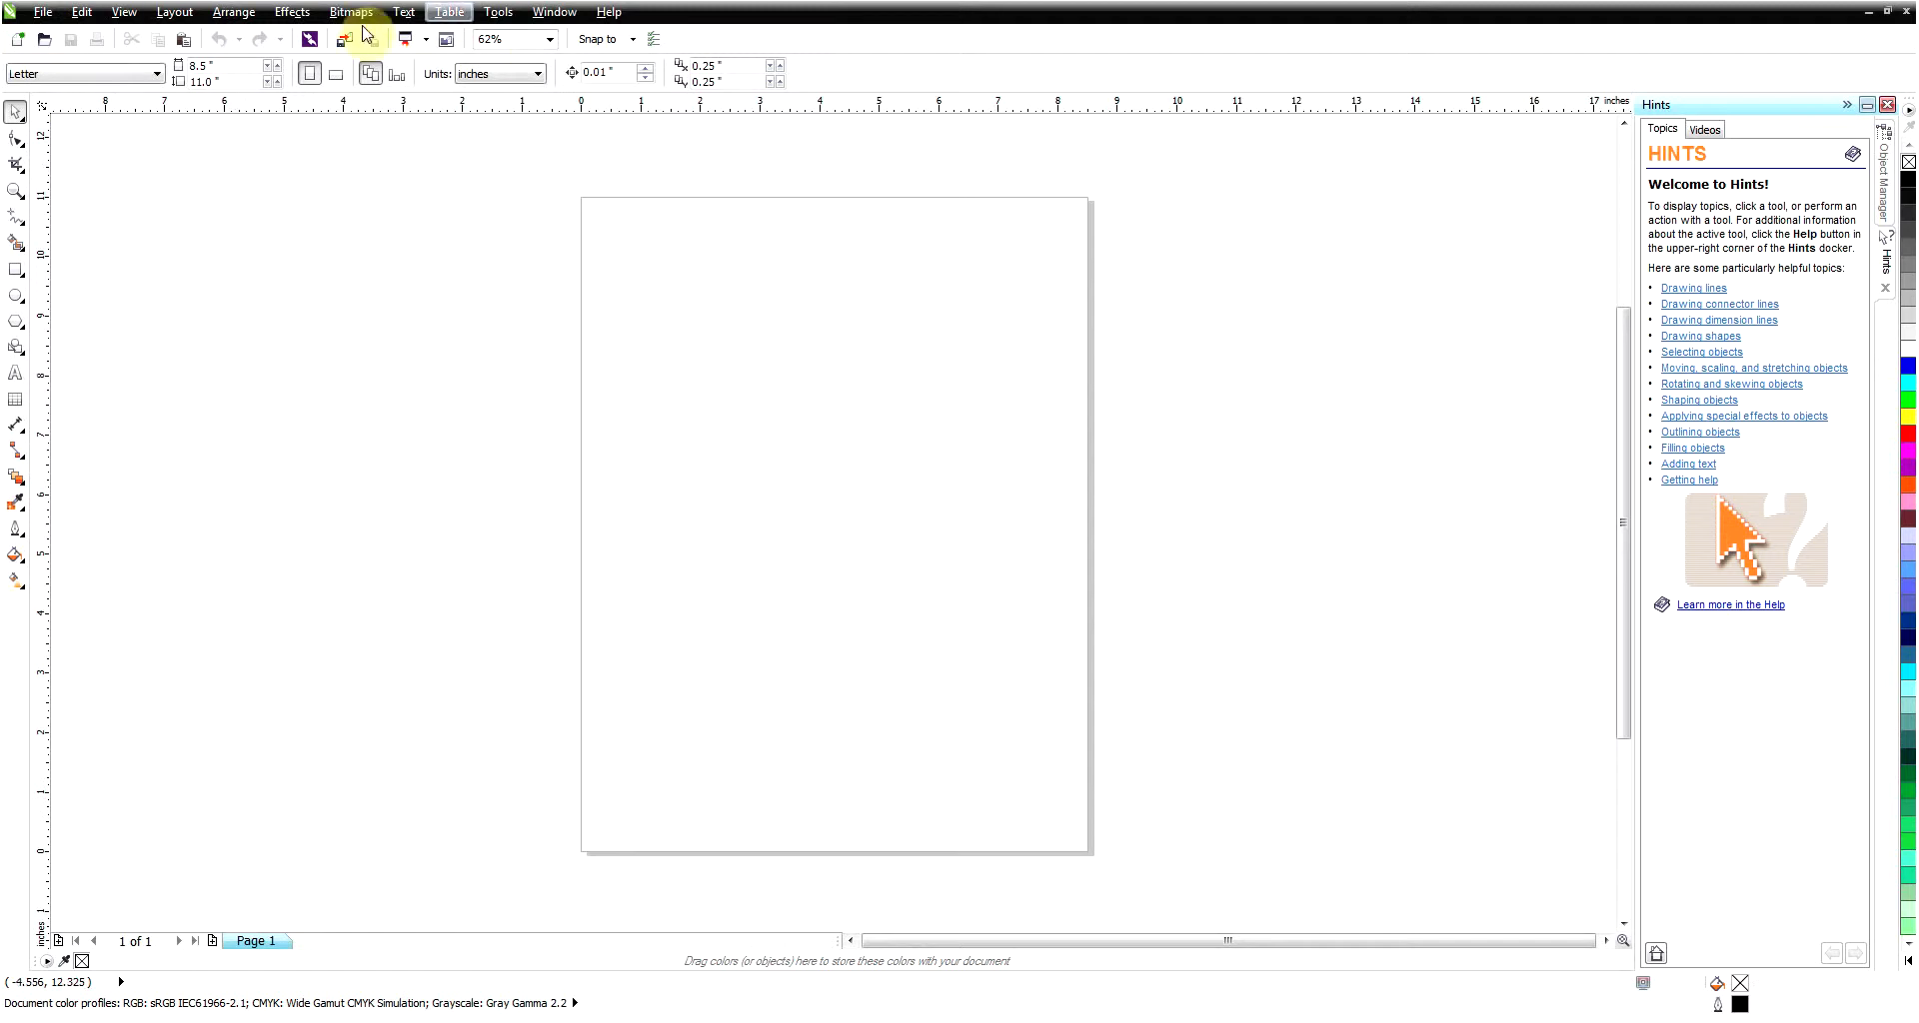
# - Open Tools > Options at the Workspace page and start a workspace import
pyautogui.click(489, 14)
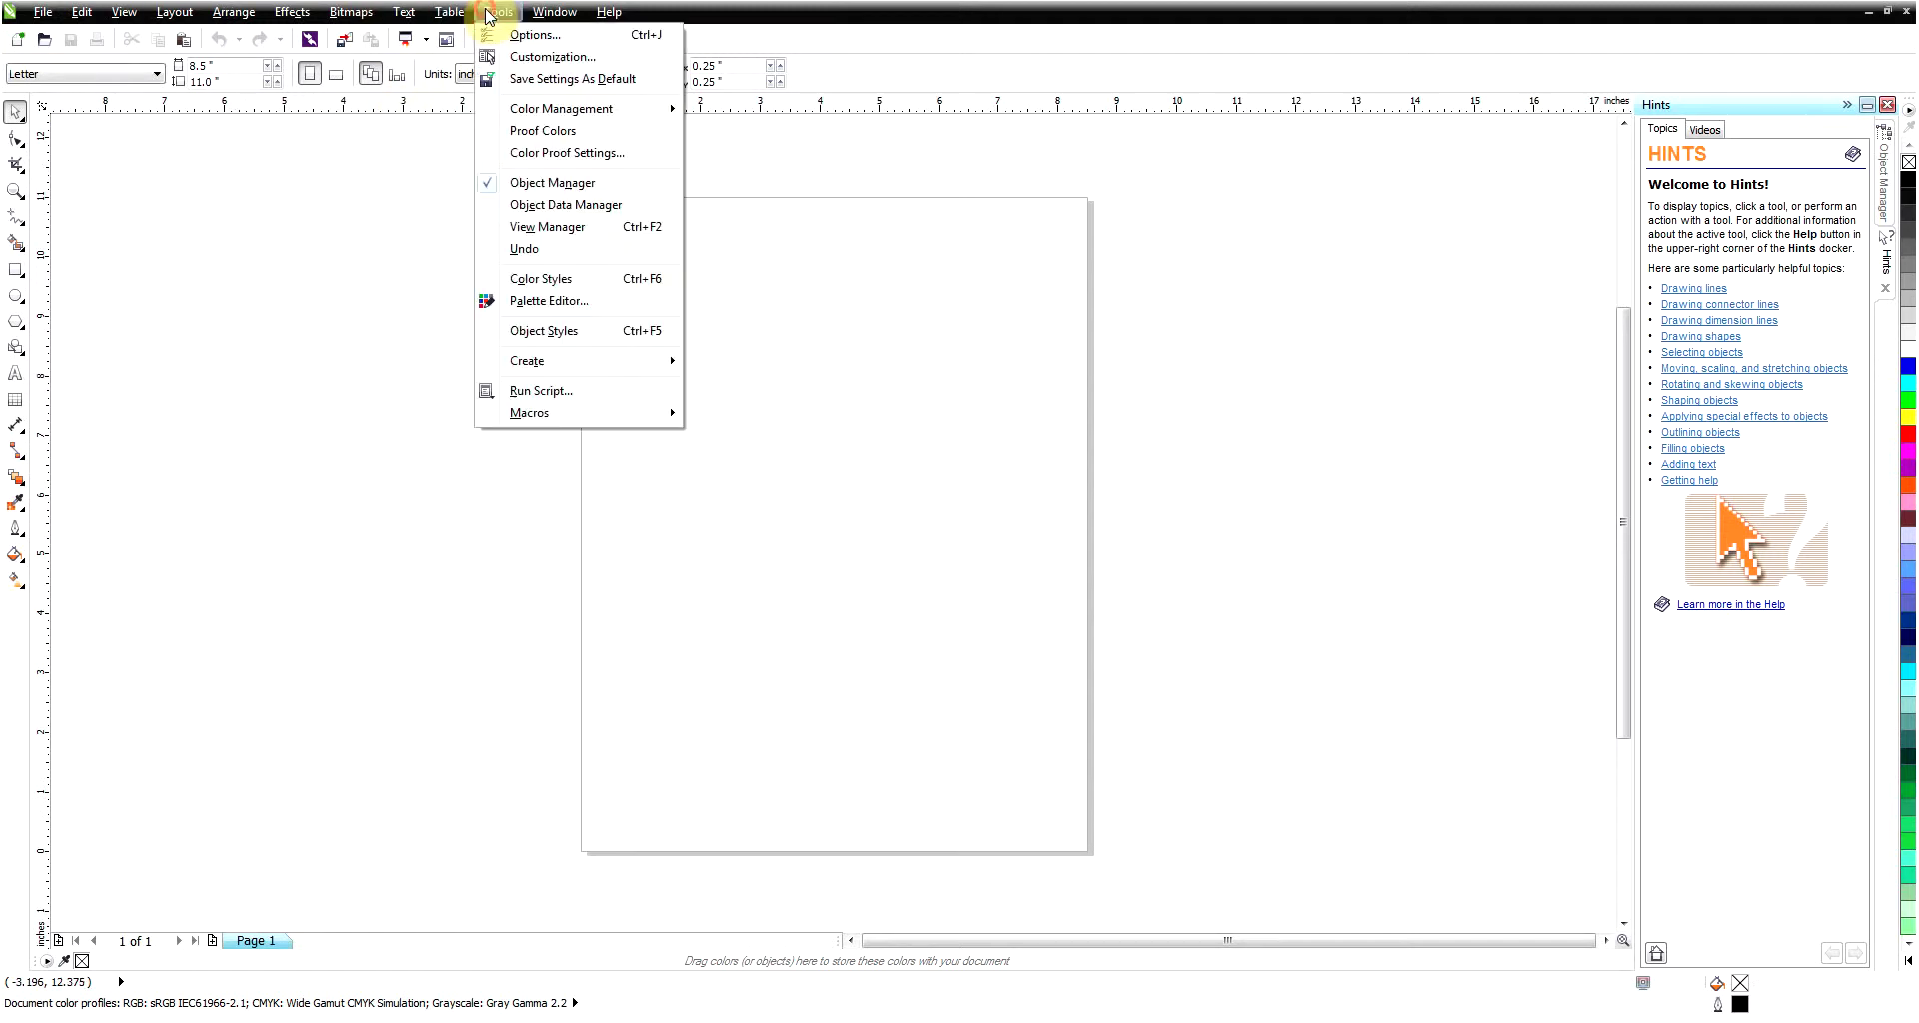
pyautogui.click(519, 35)
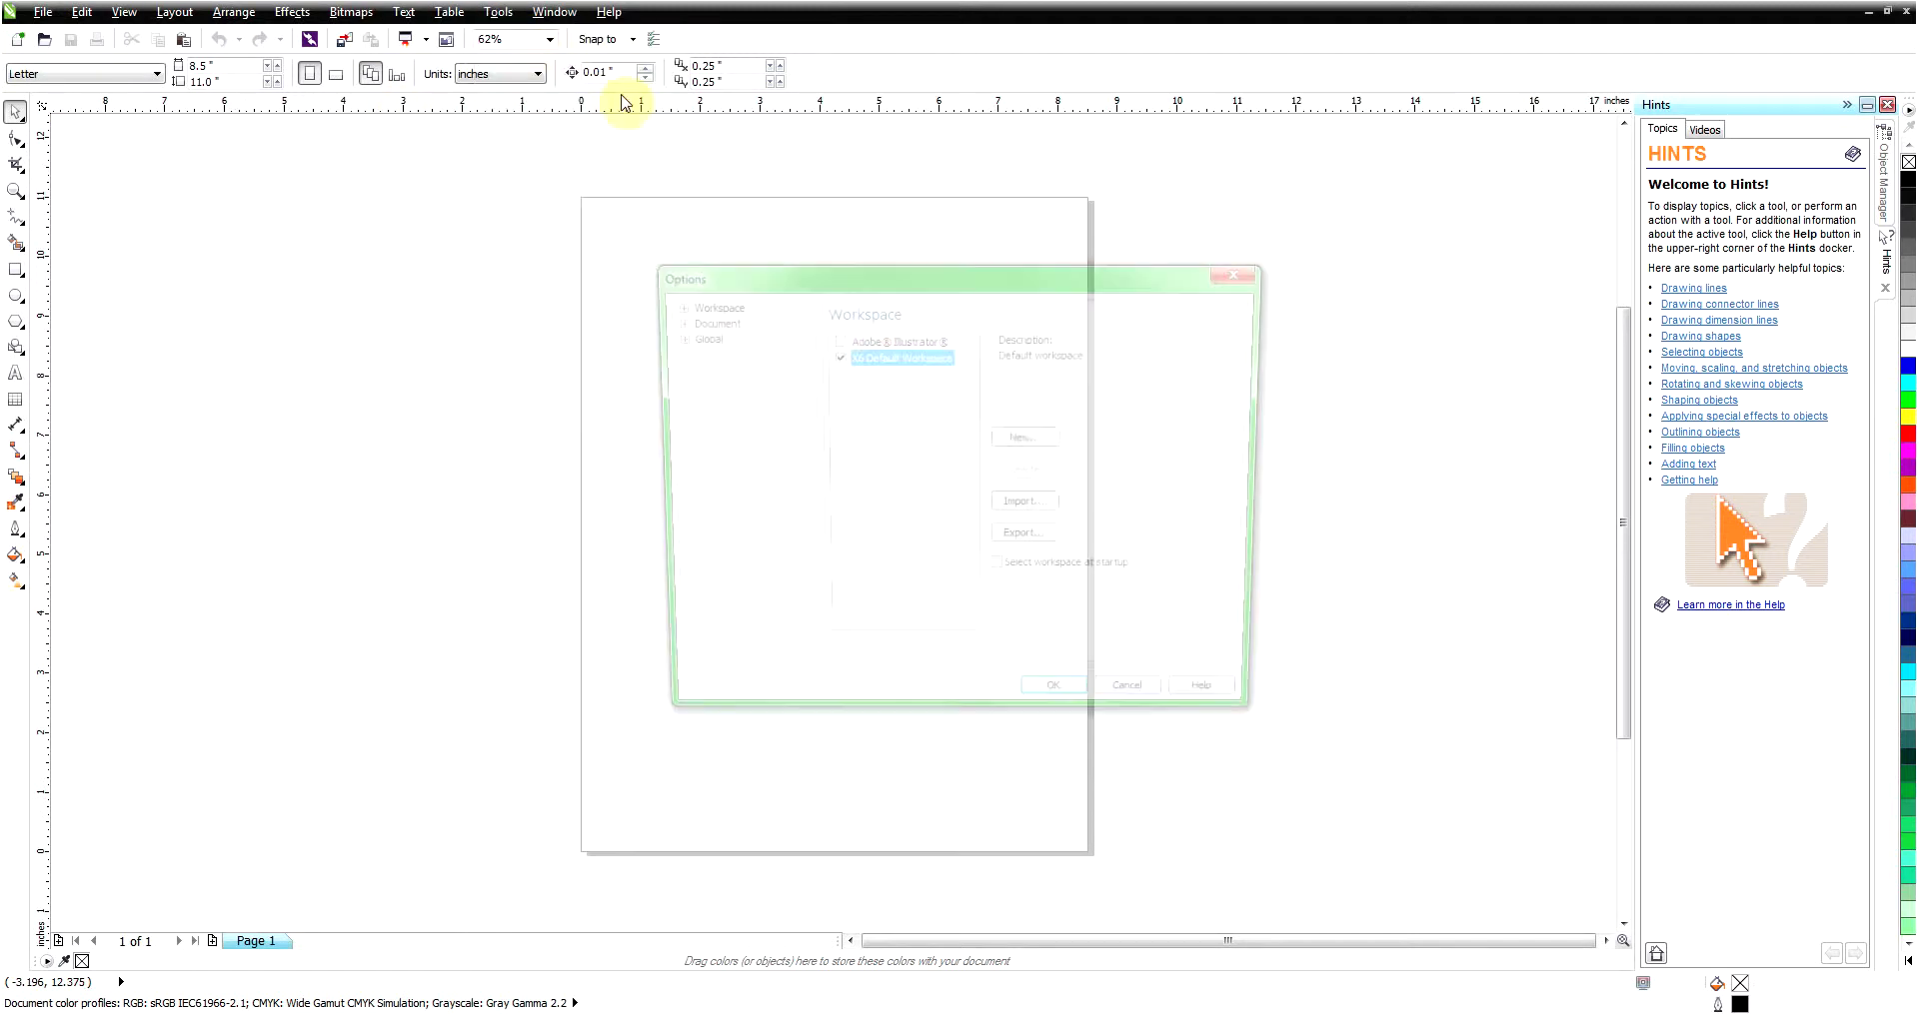
pyautogui.click(706, 309)
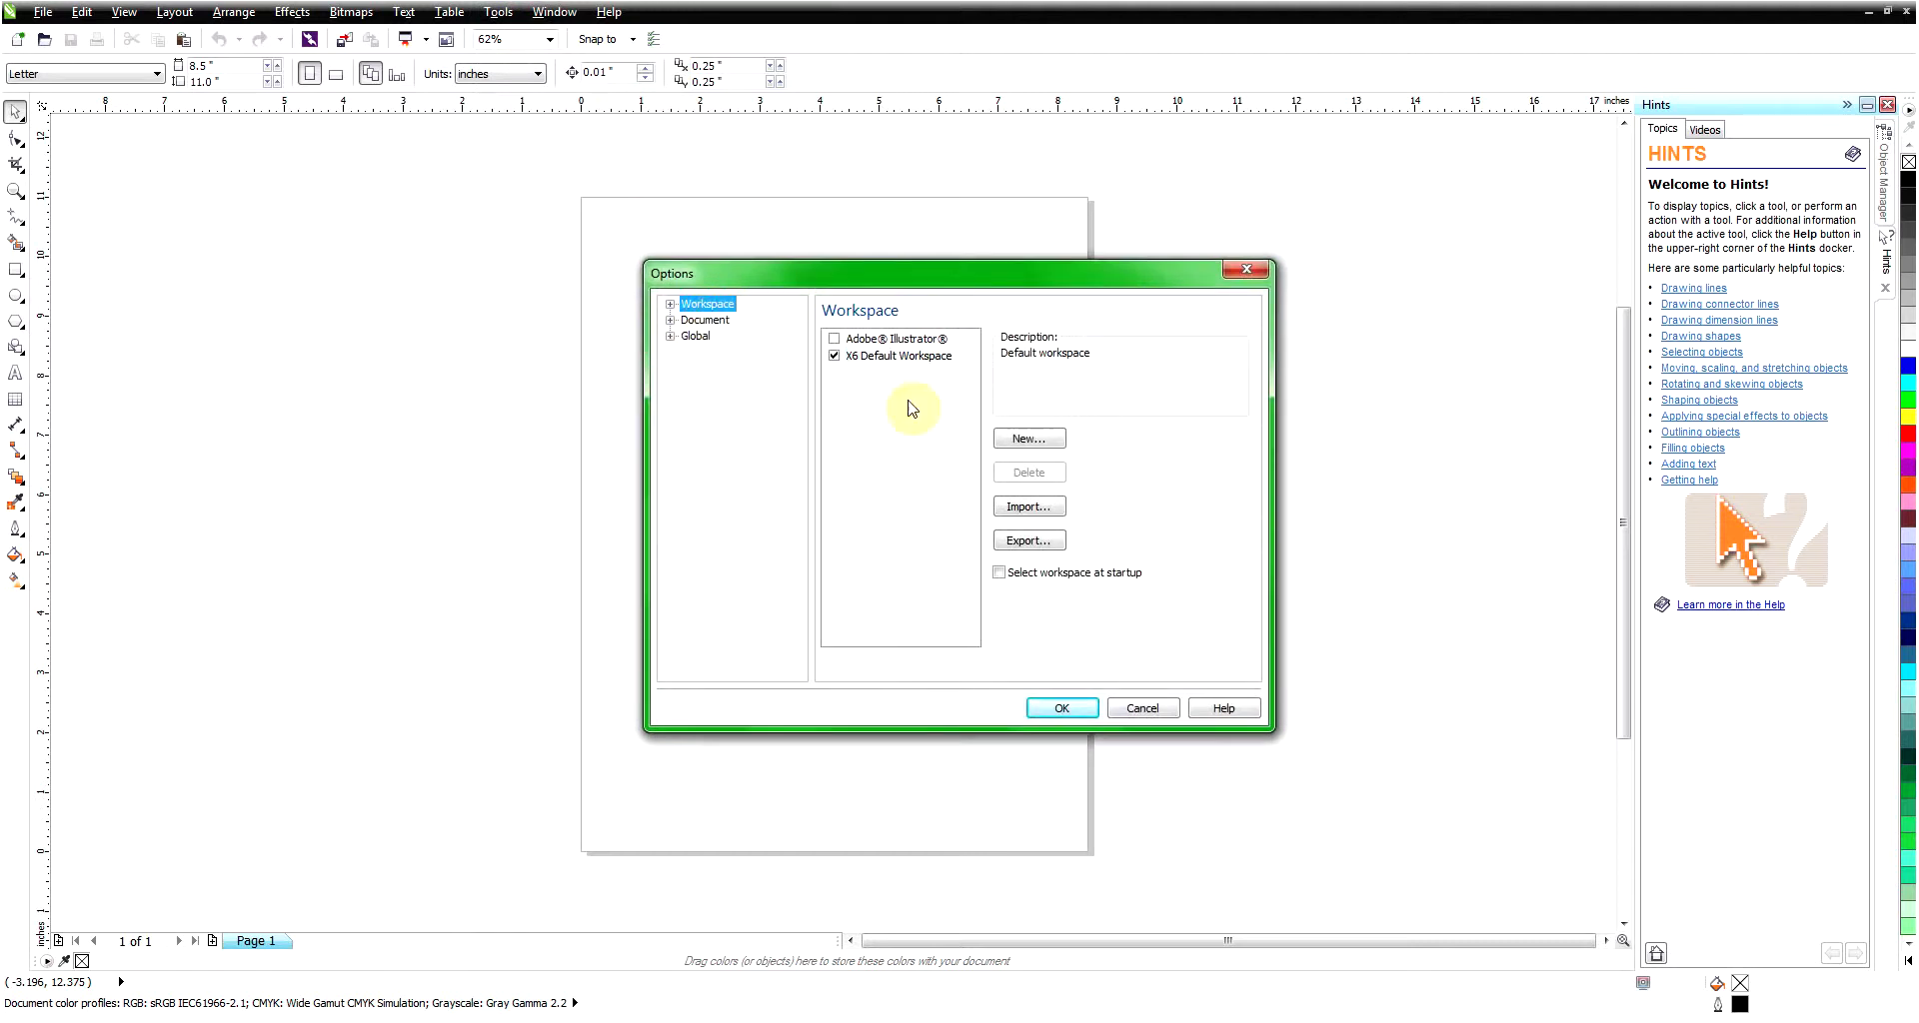
pyautogui.click(1031, 507)
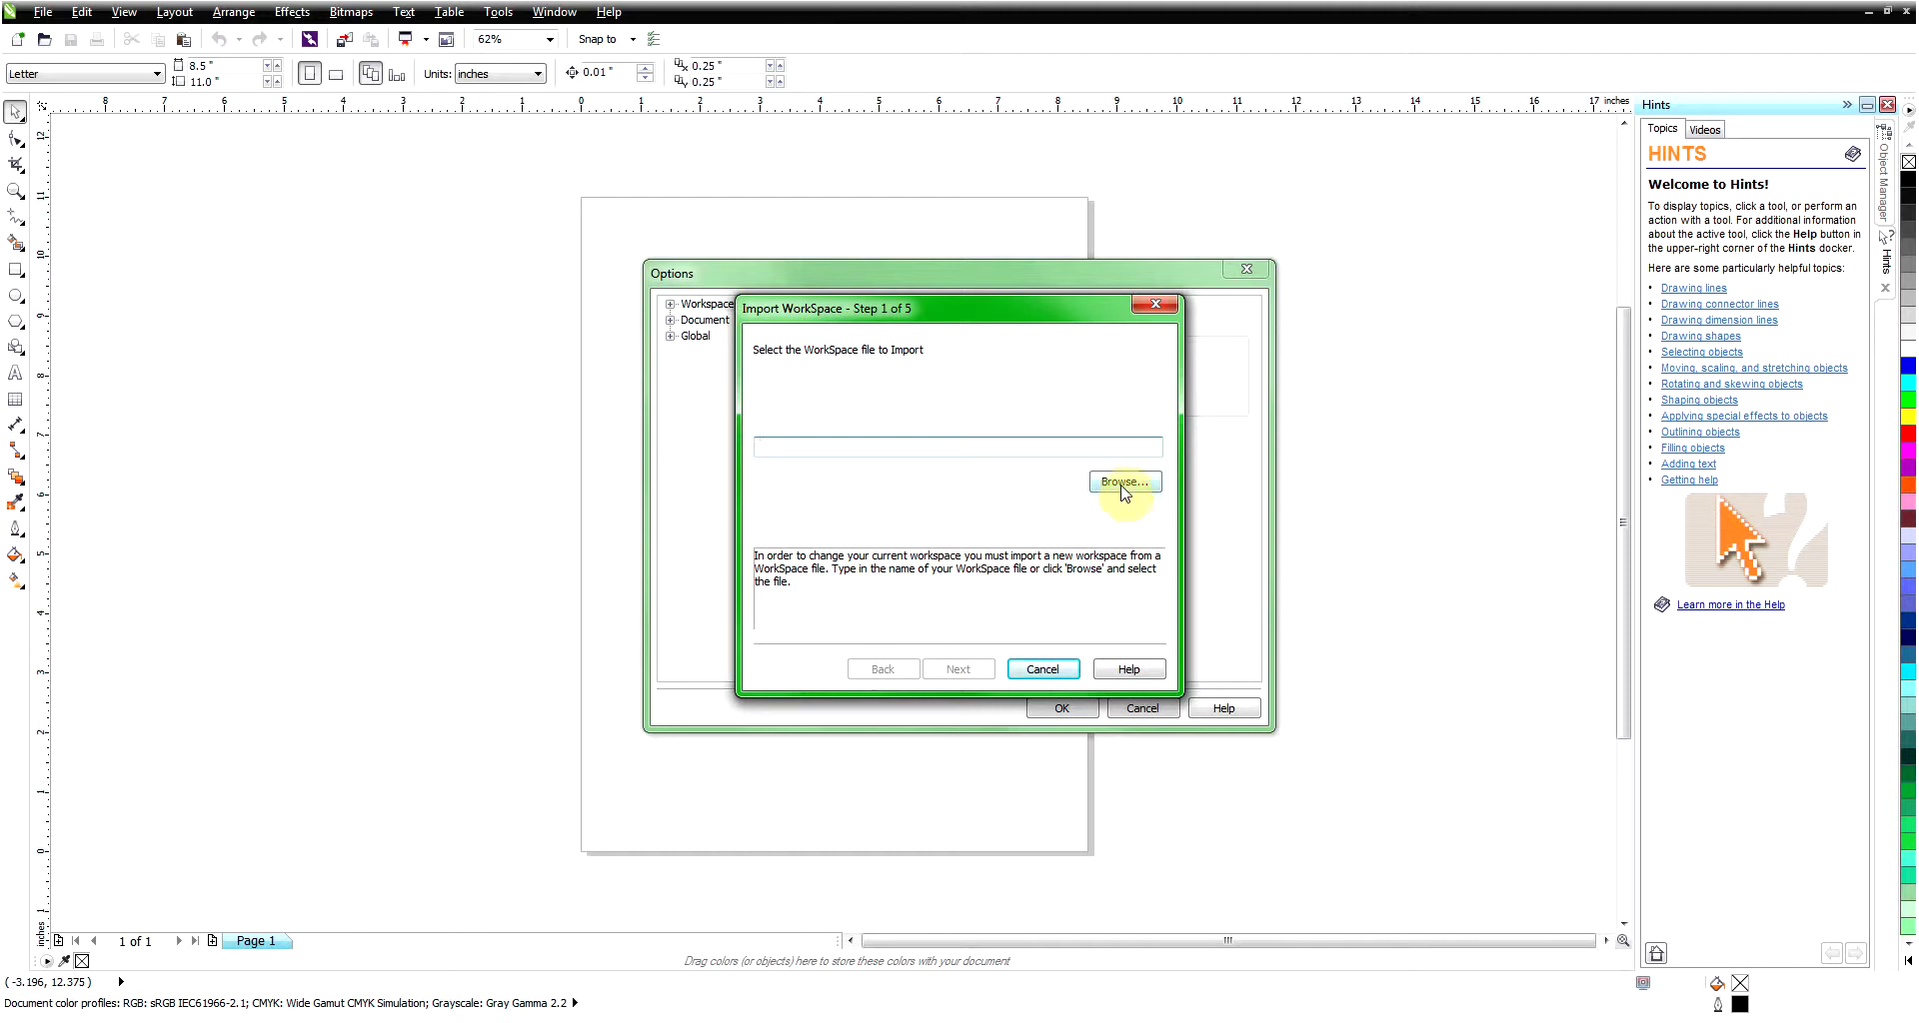
# - Browse to the Desktop and load workspace.xslt as the import source
pyautogui.click(1124, 484)
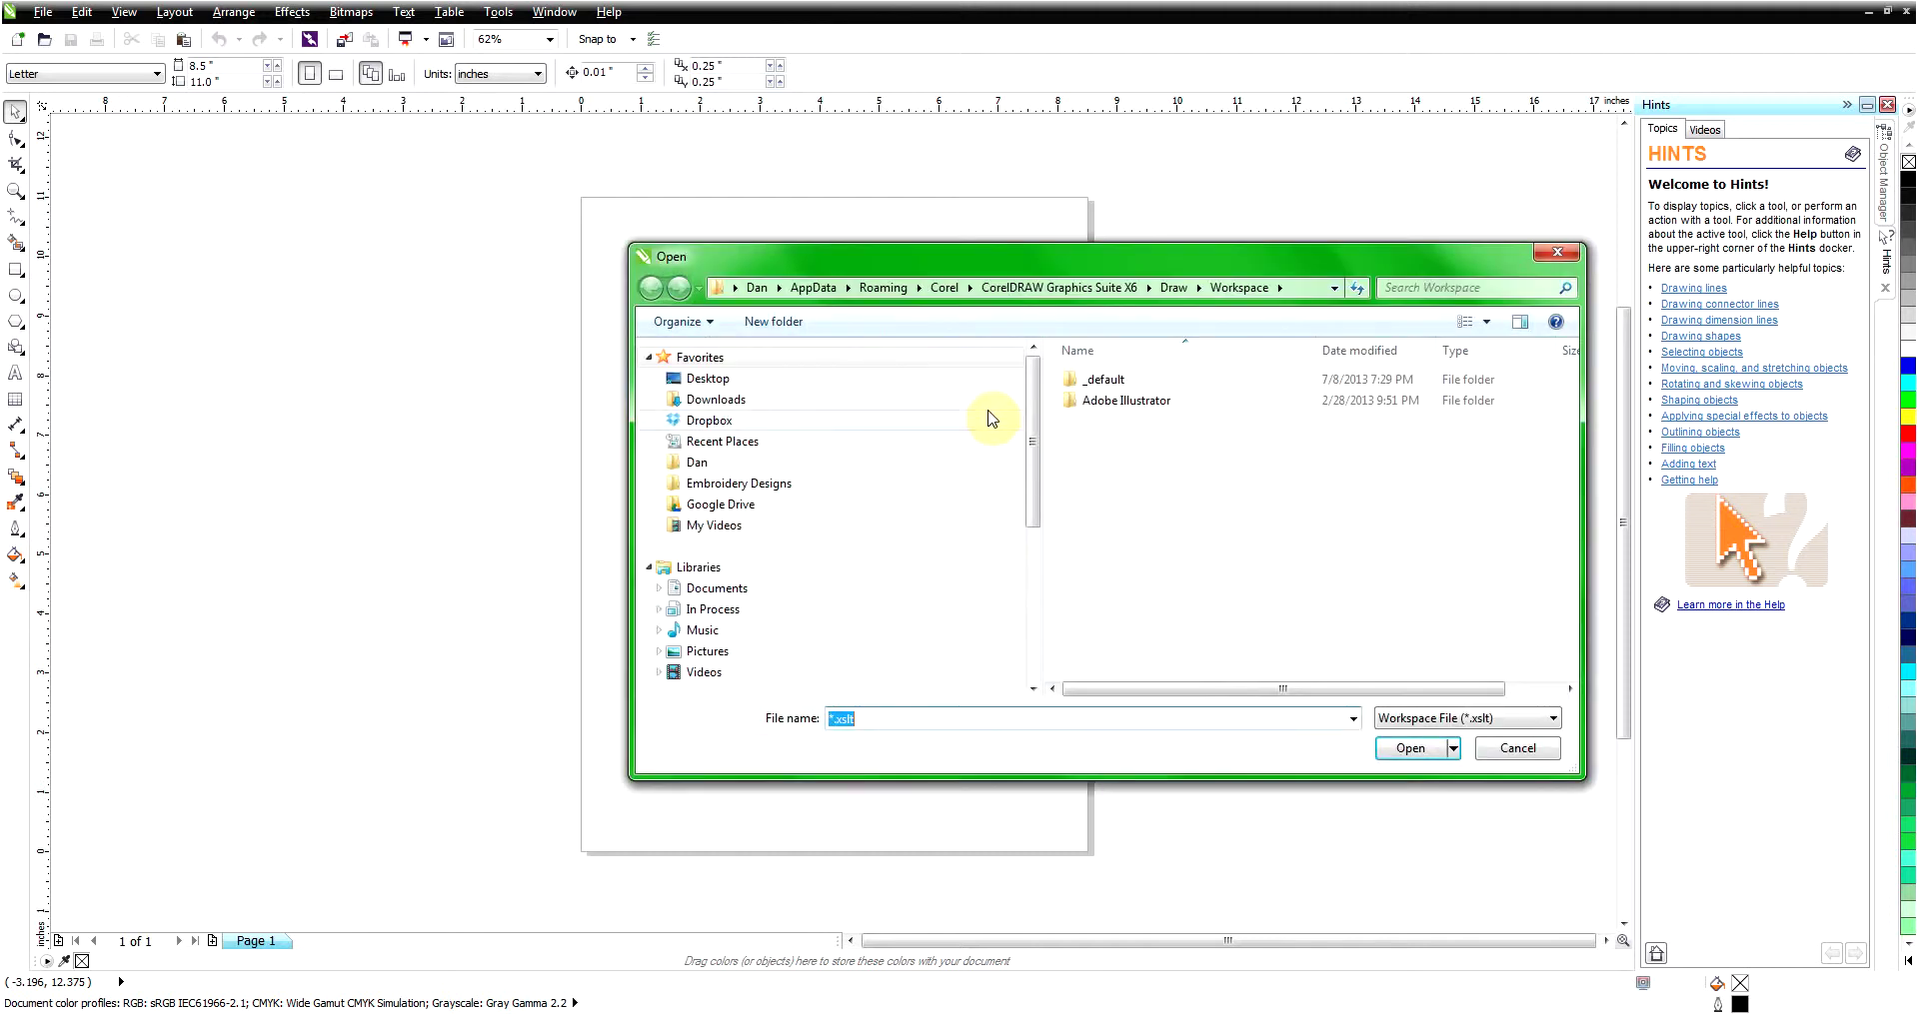
pyautogui.click(712, 382)
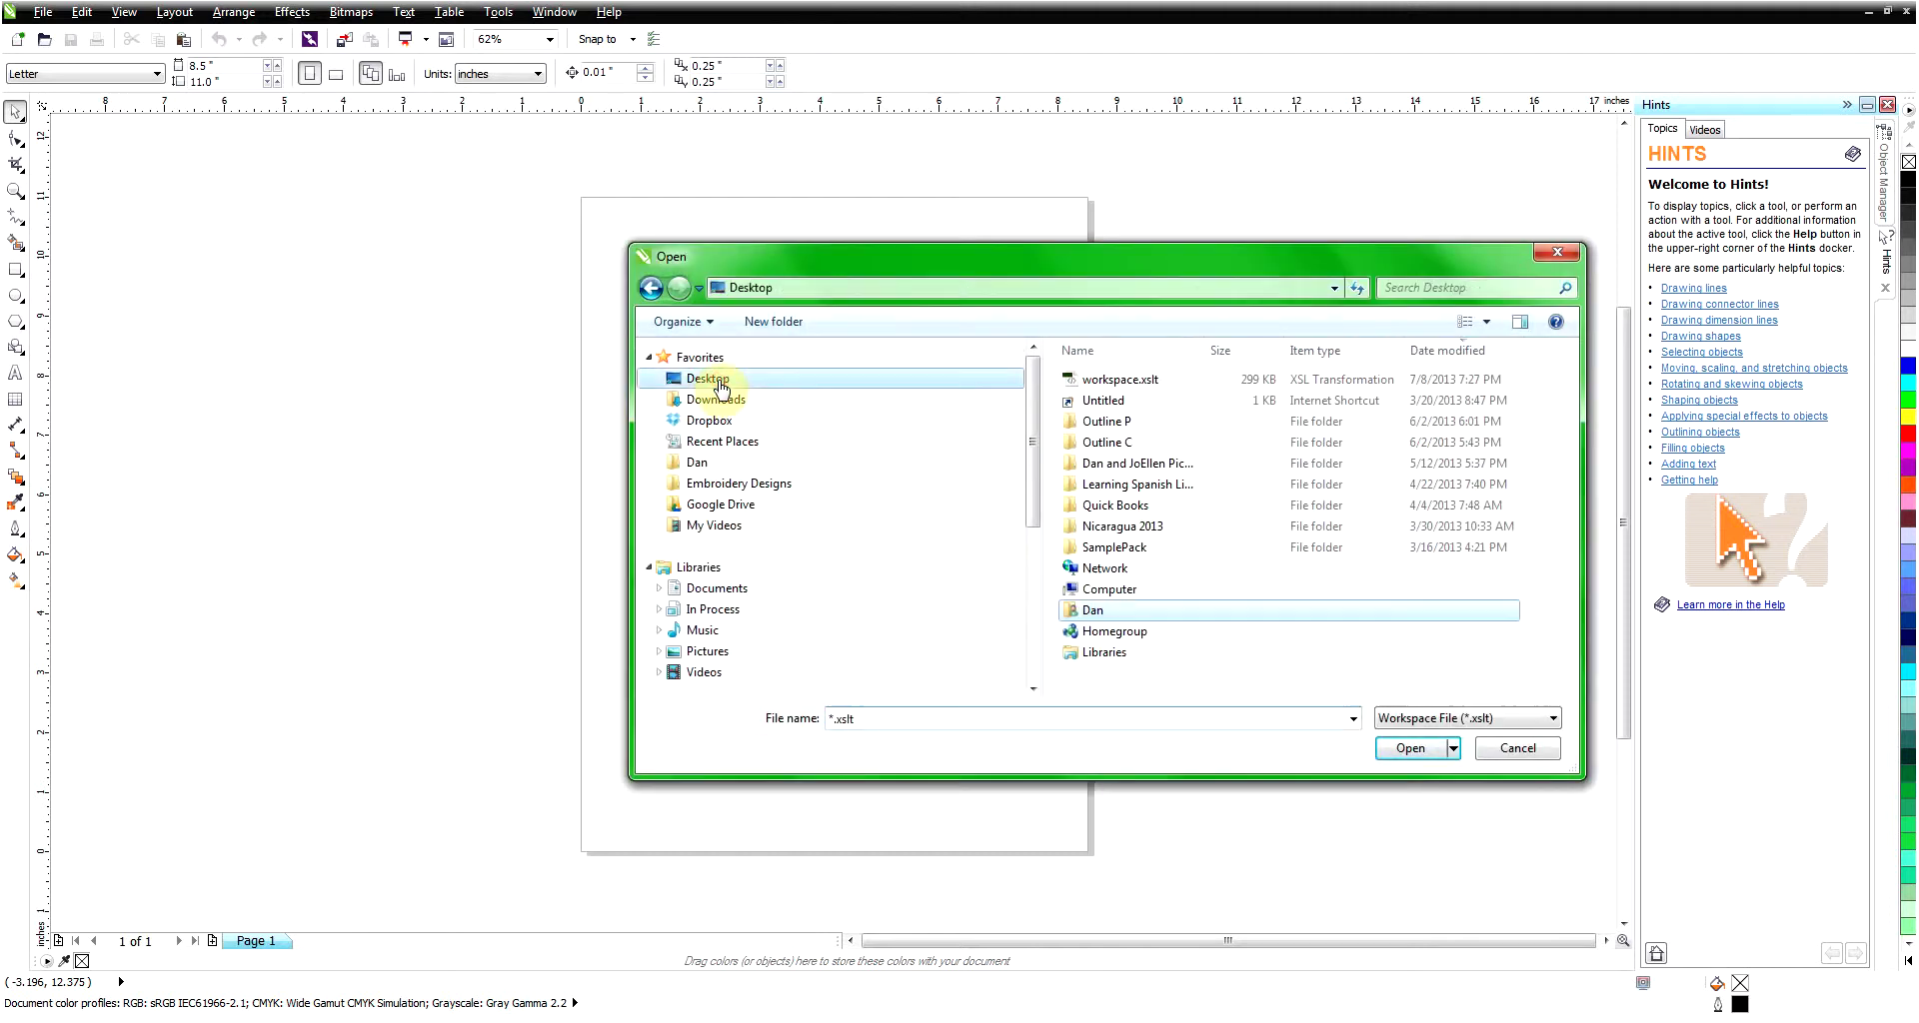
pyautogui.click(1139, 386)
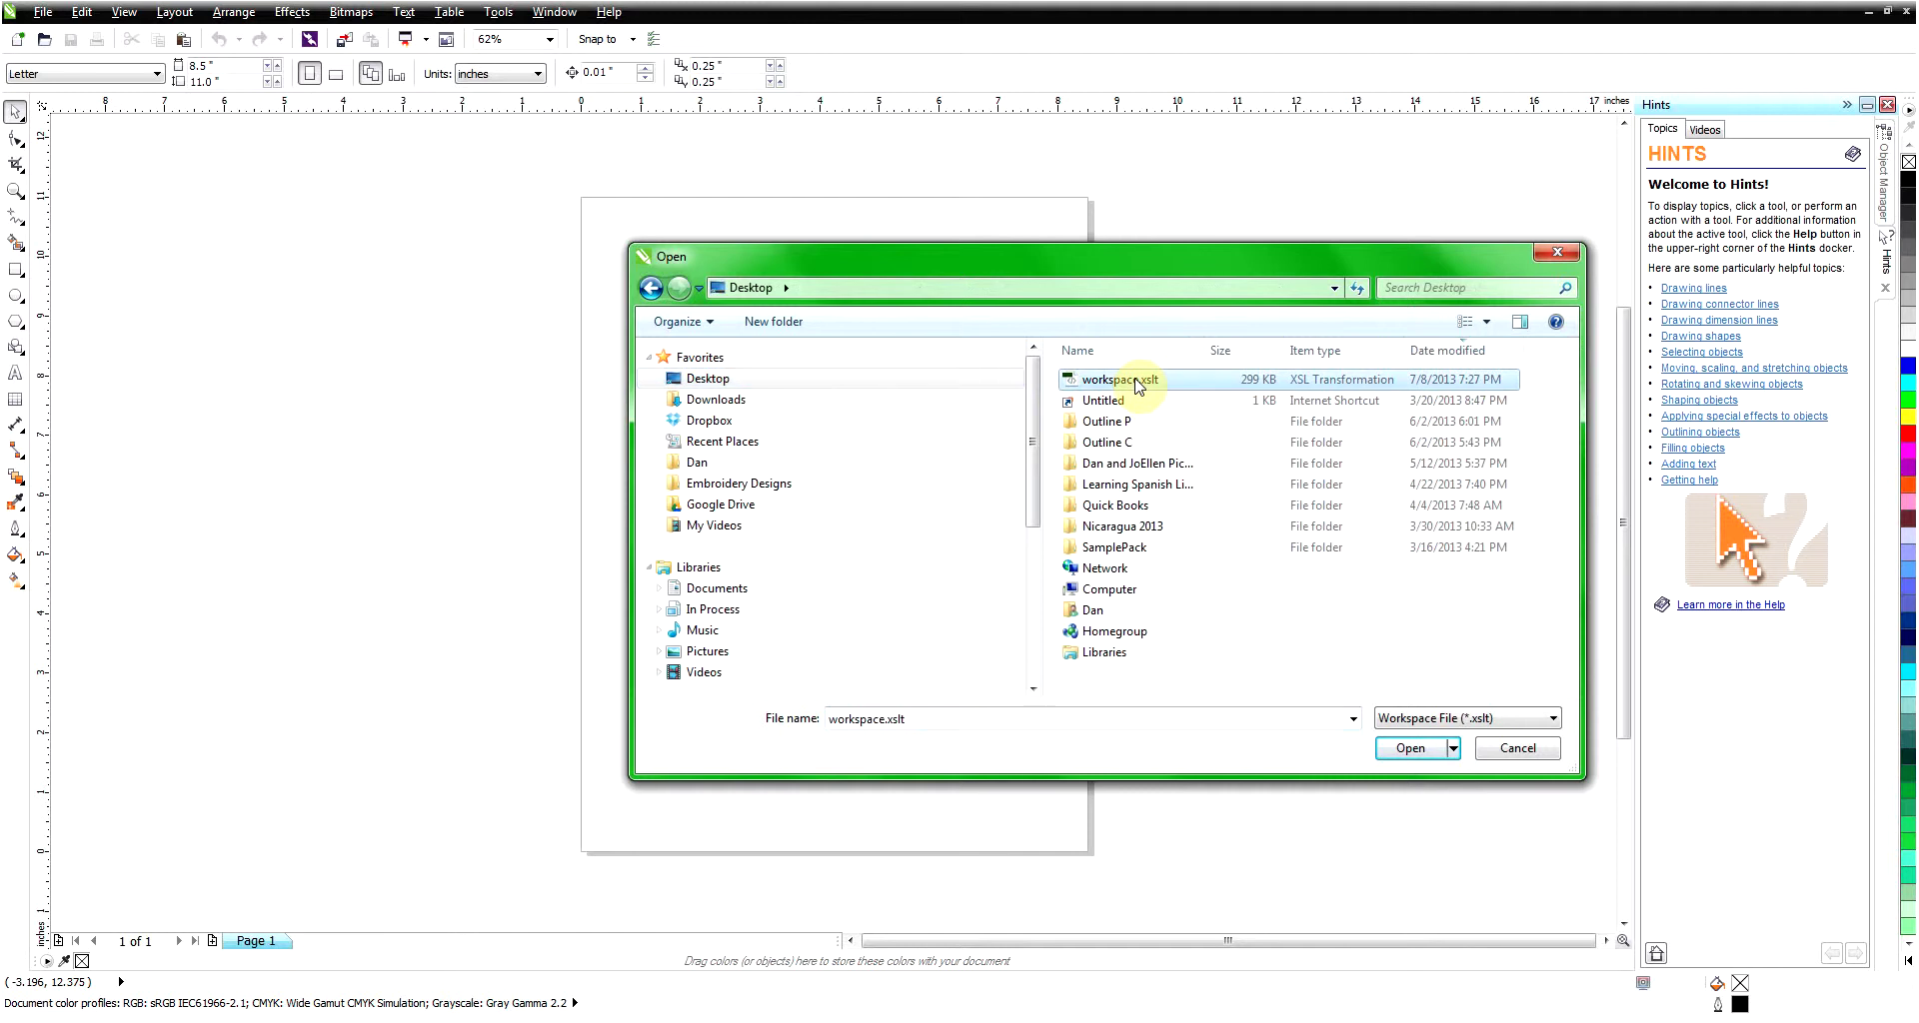
pyautogui.doubleClick(1138, 382)
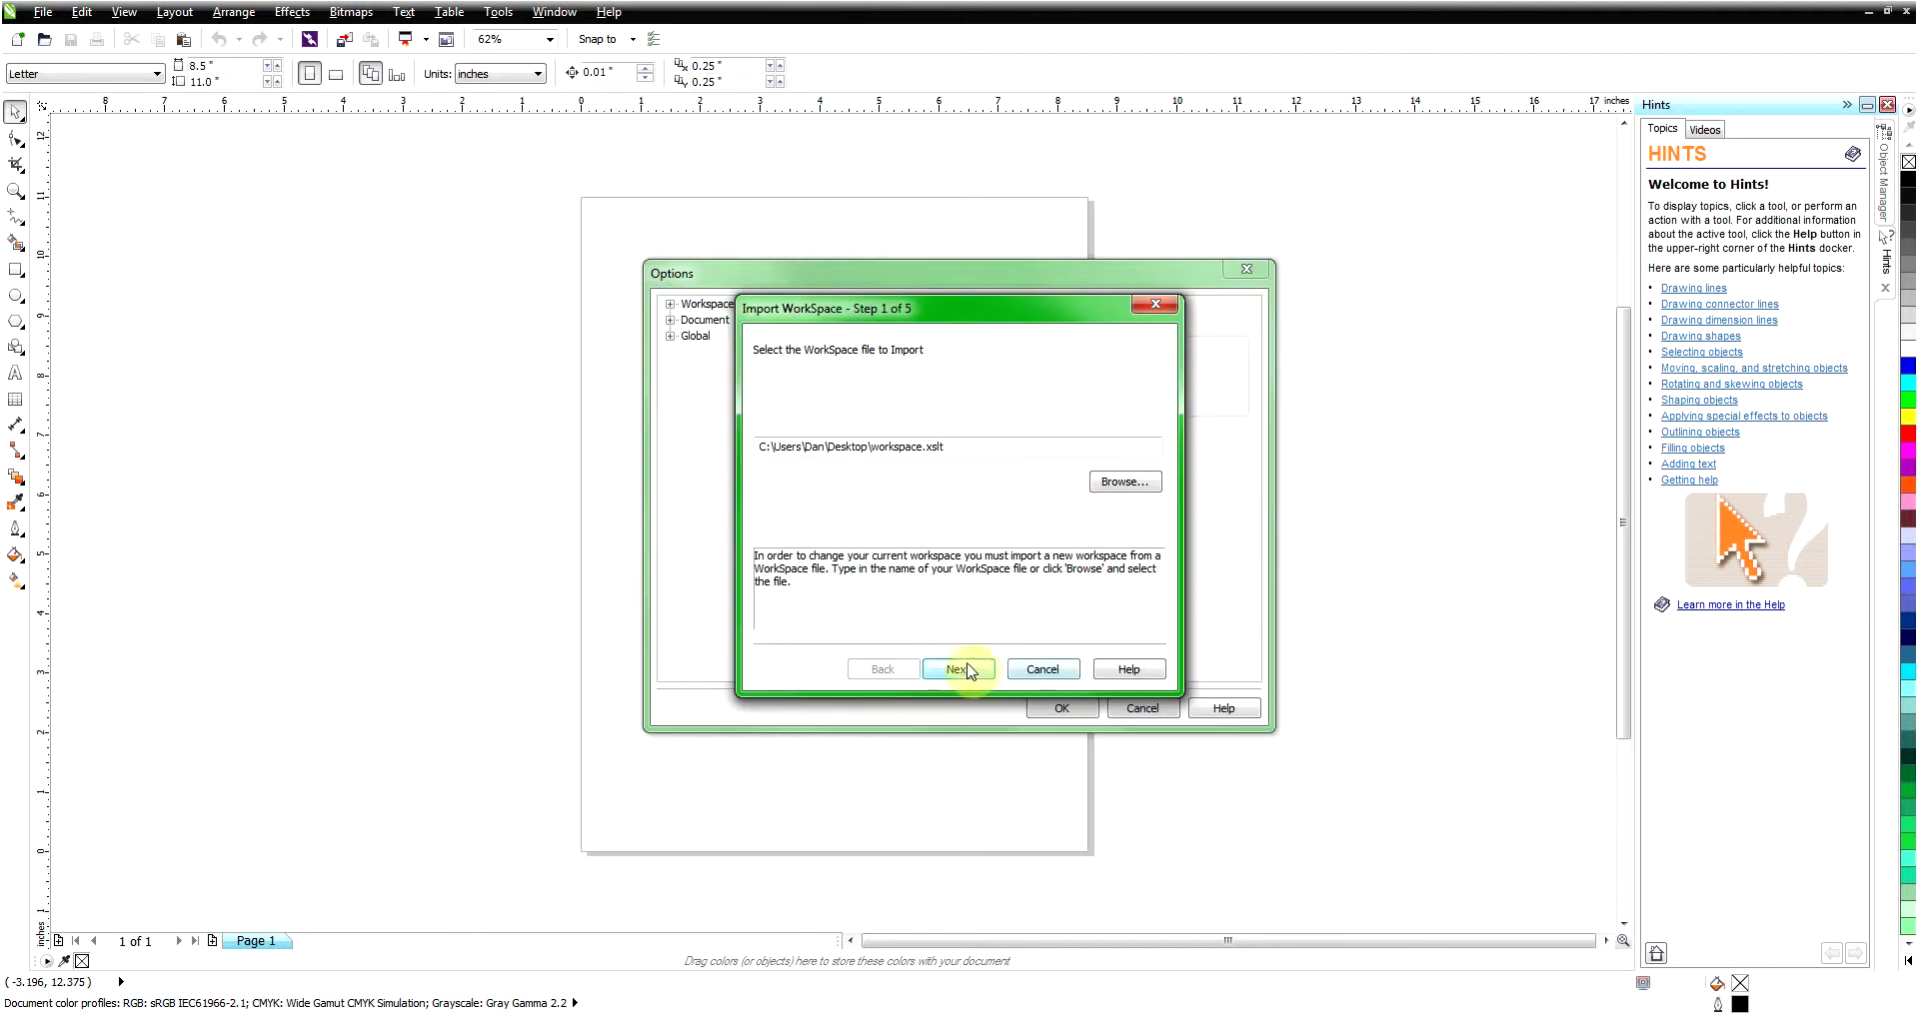
# - Import all items from workspace.xslt into the Current Workspace, then cancel the Options dialog
pyautogui.click(959, 672)
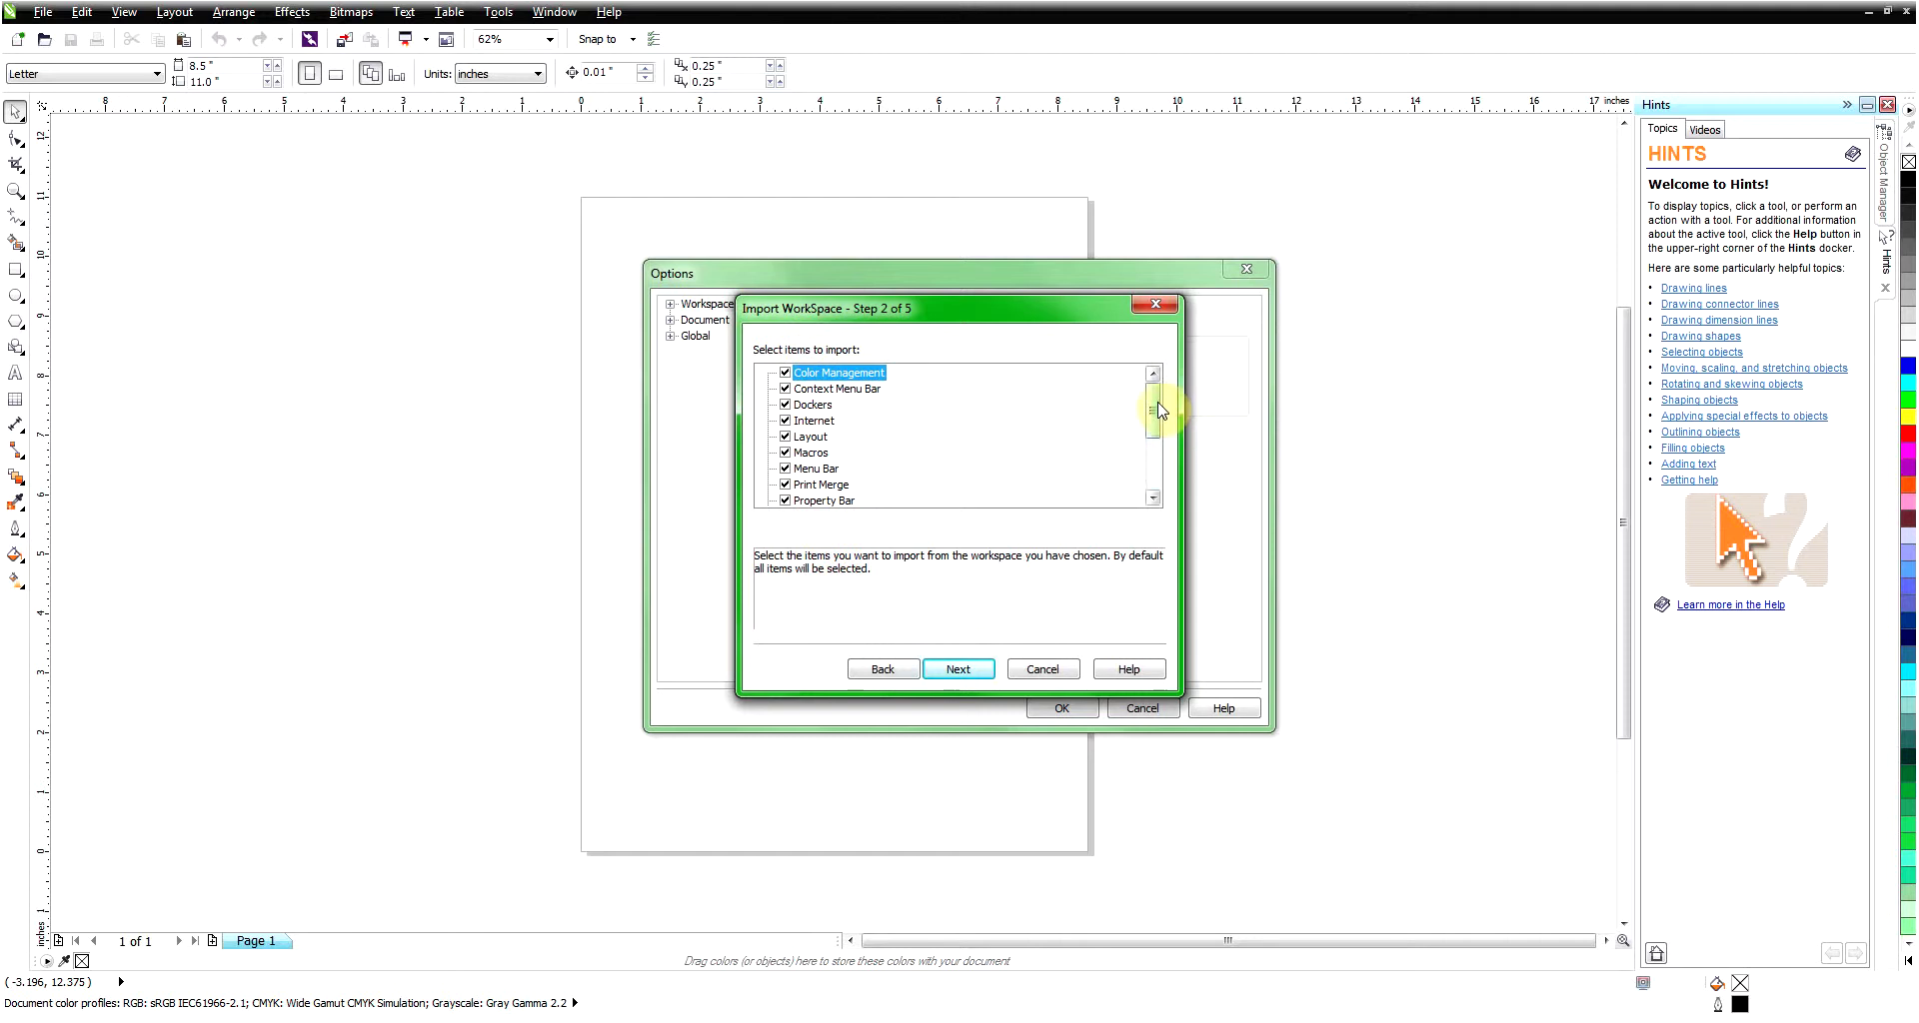
pyautogui.moveTo(1152, 396); pyautogui.dragTo(1149, 484)
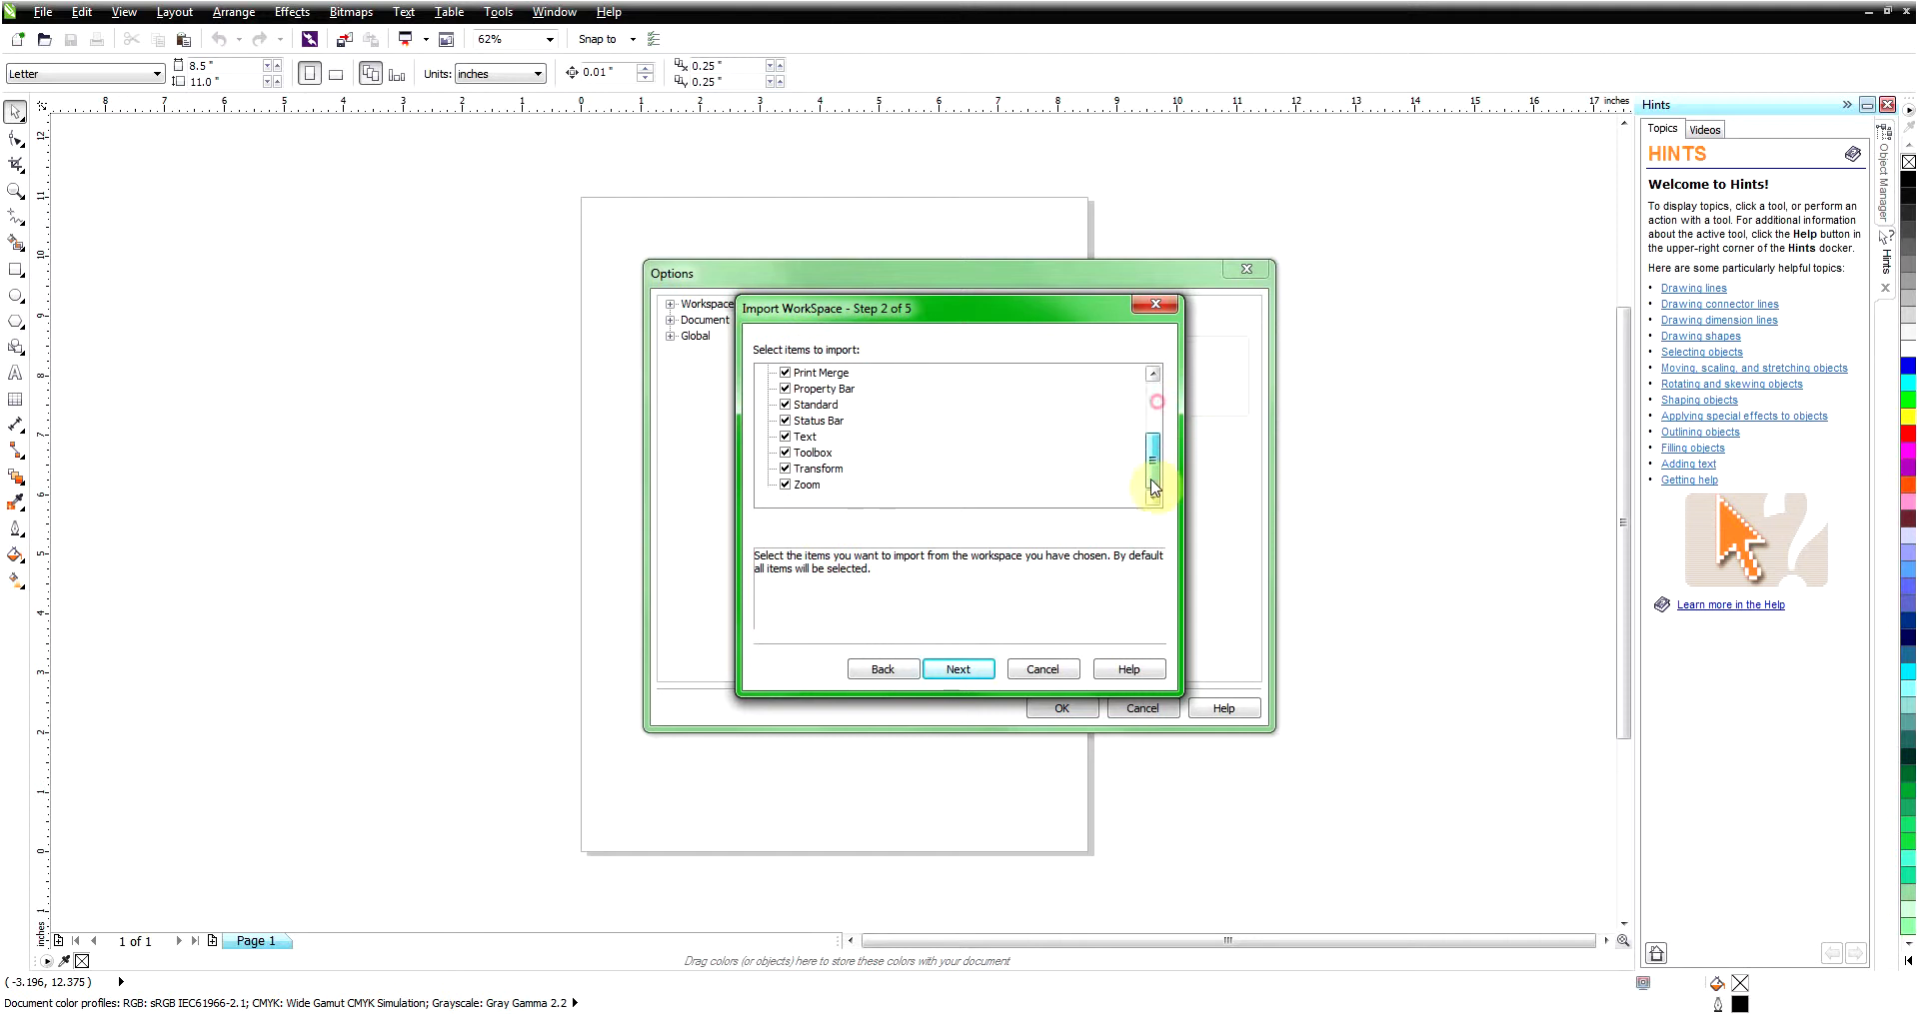
pyautogui.click(957, 672)
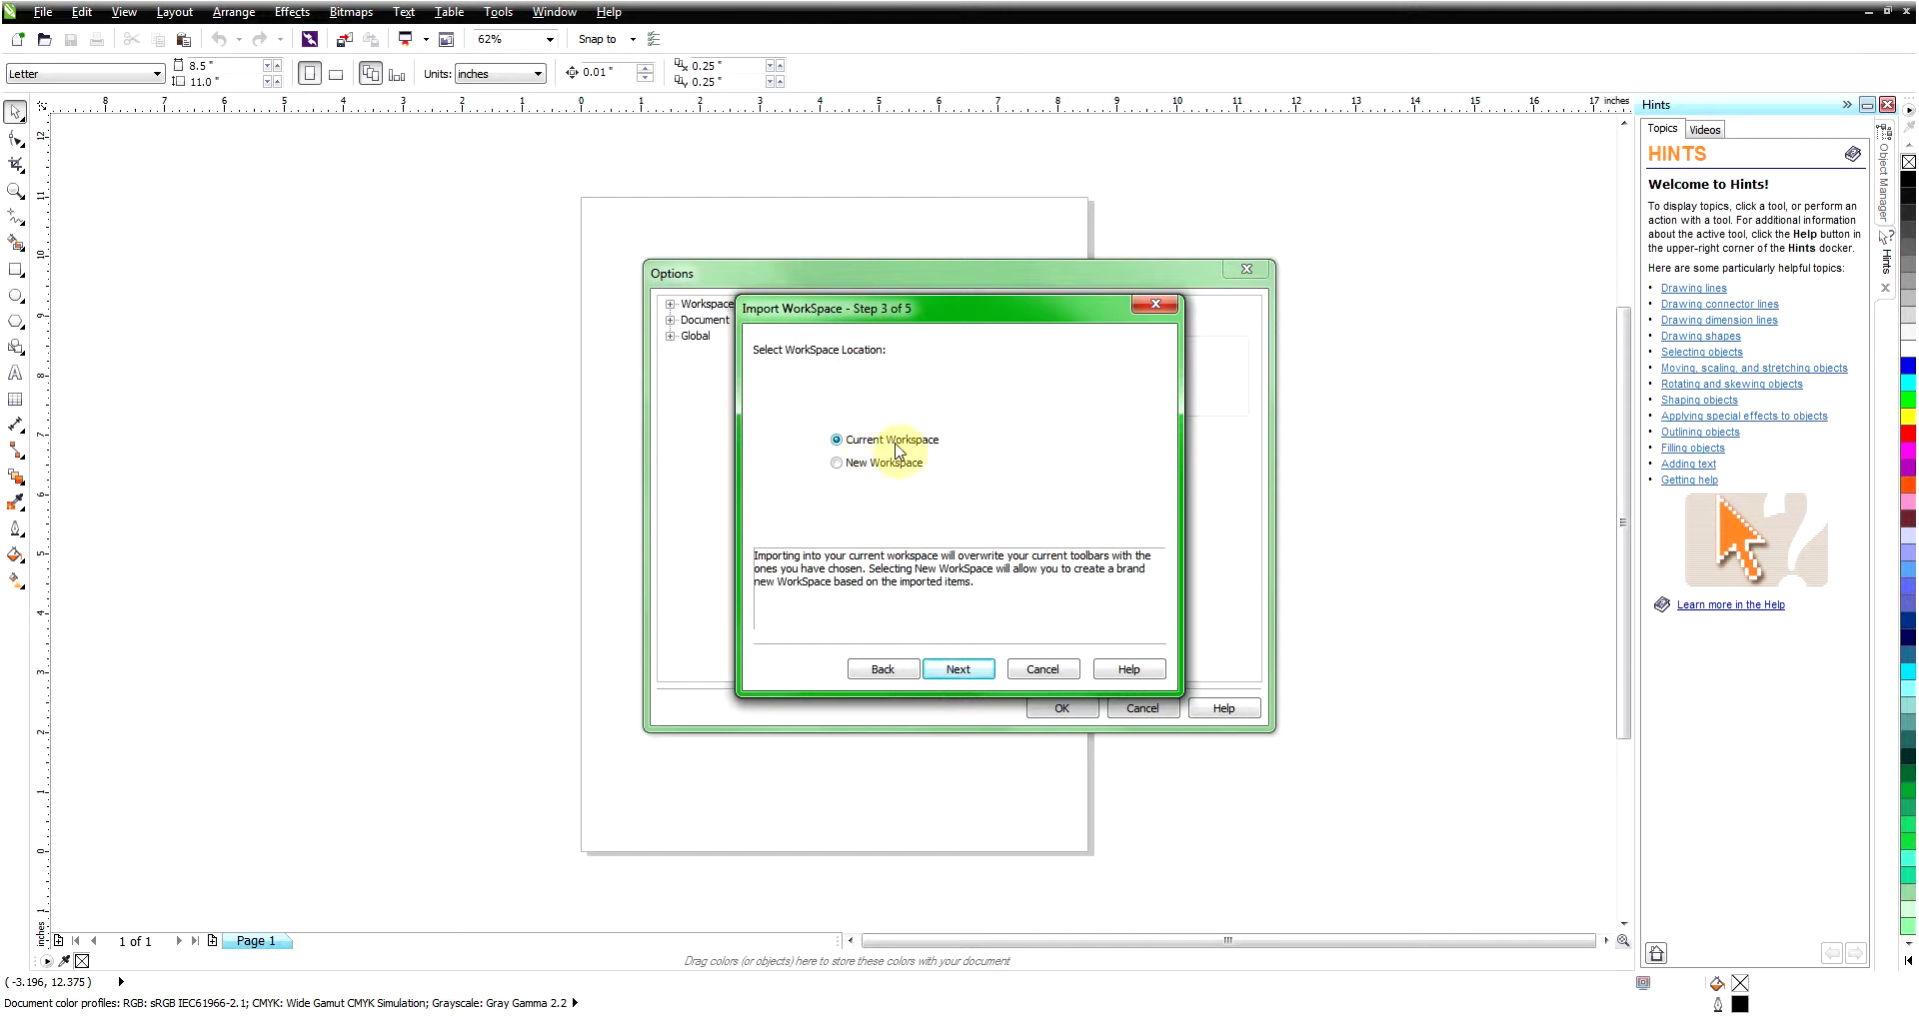
pyautogui.click(961, 668)
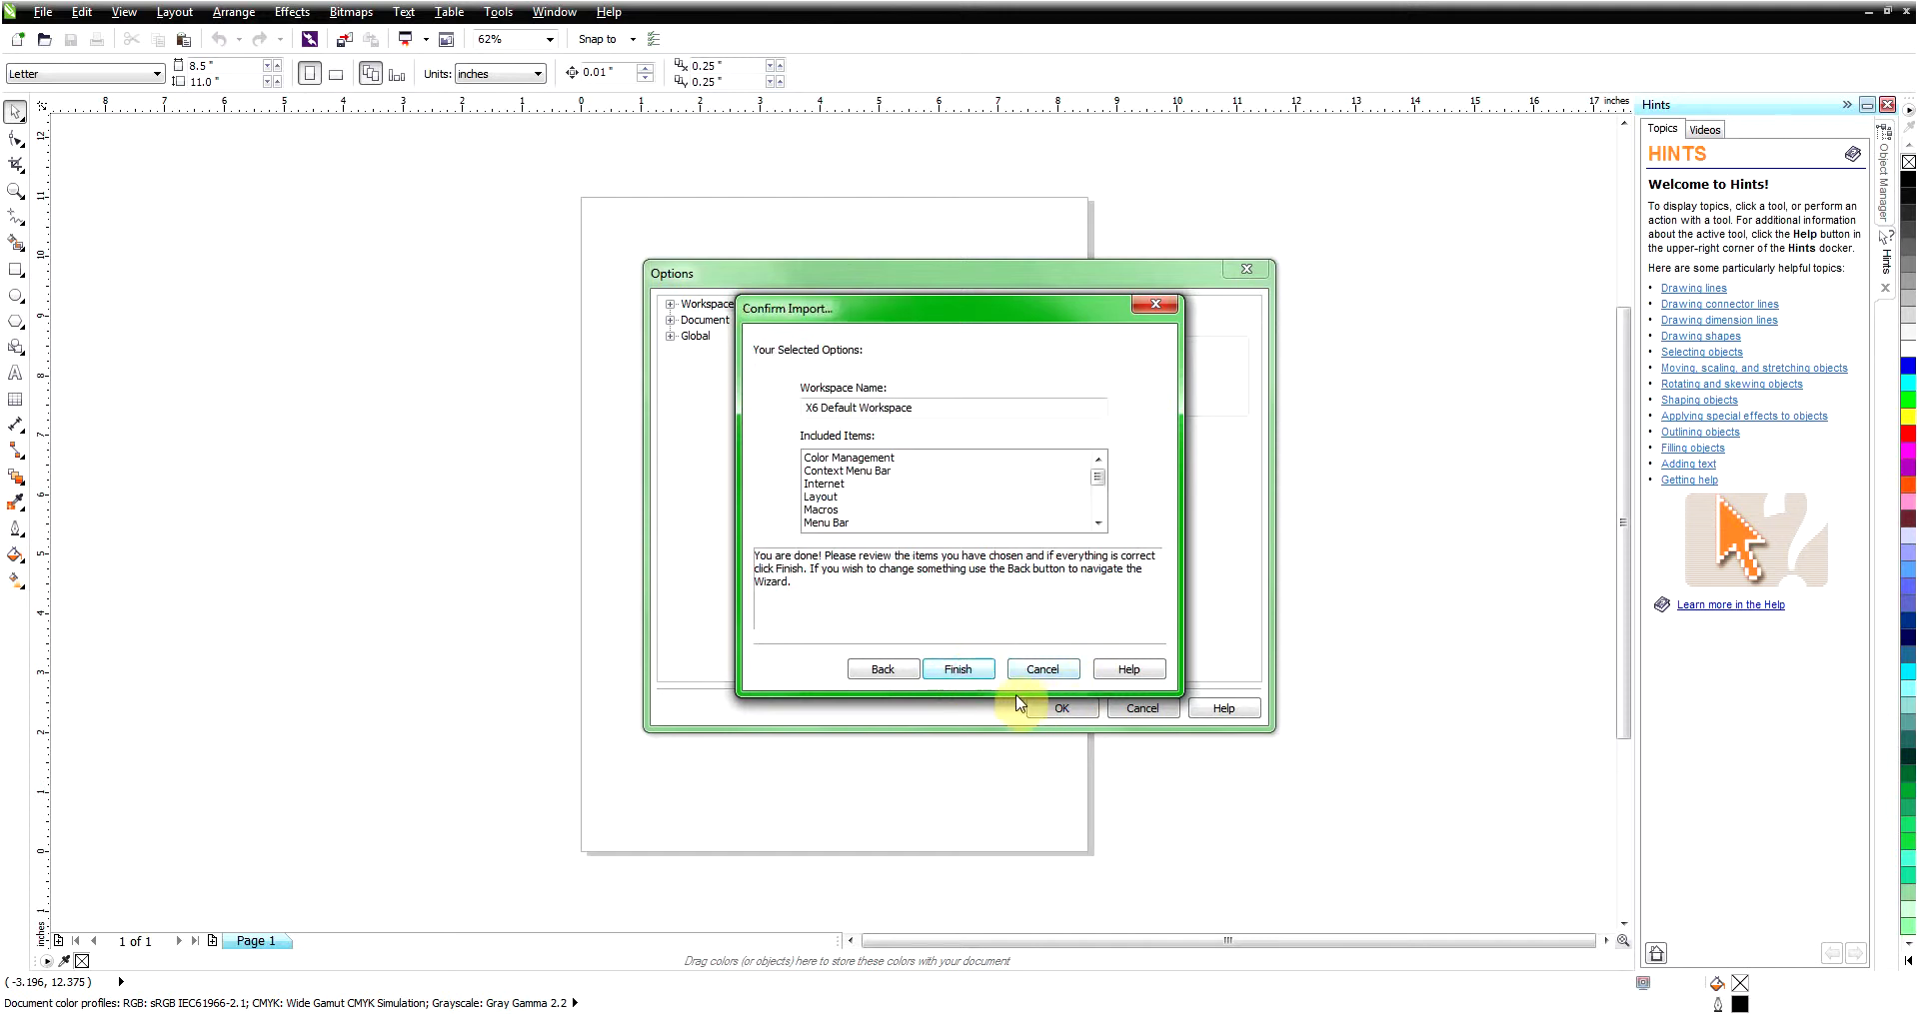
pyautogui.click(961, 670)
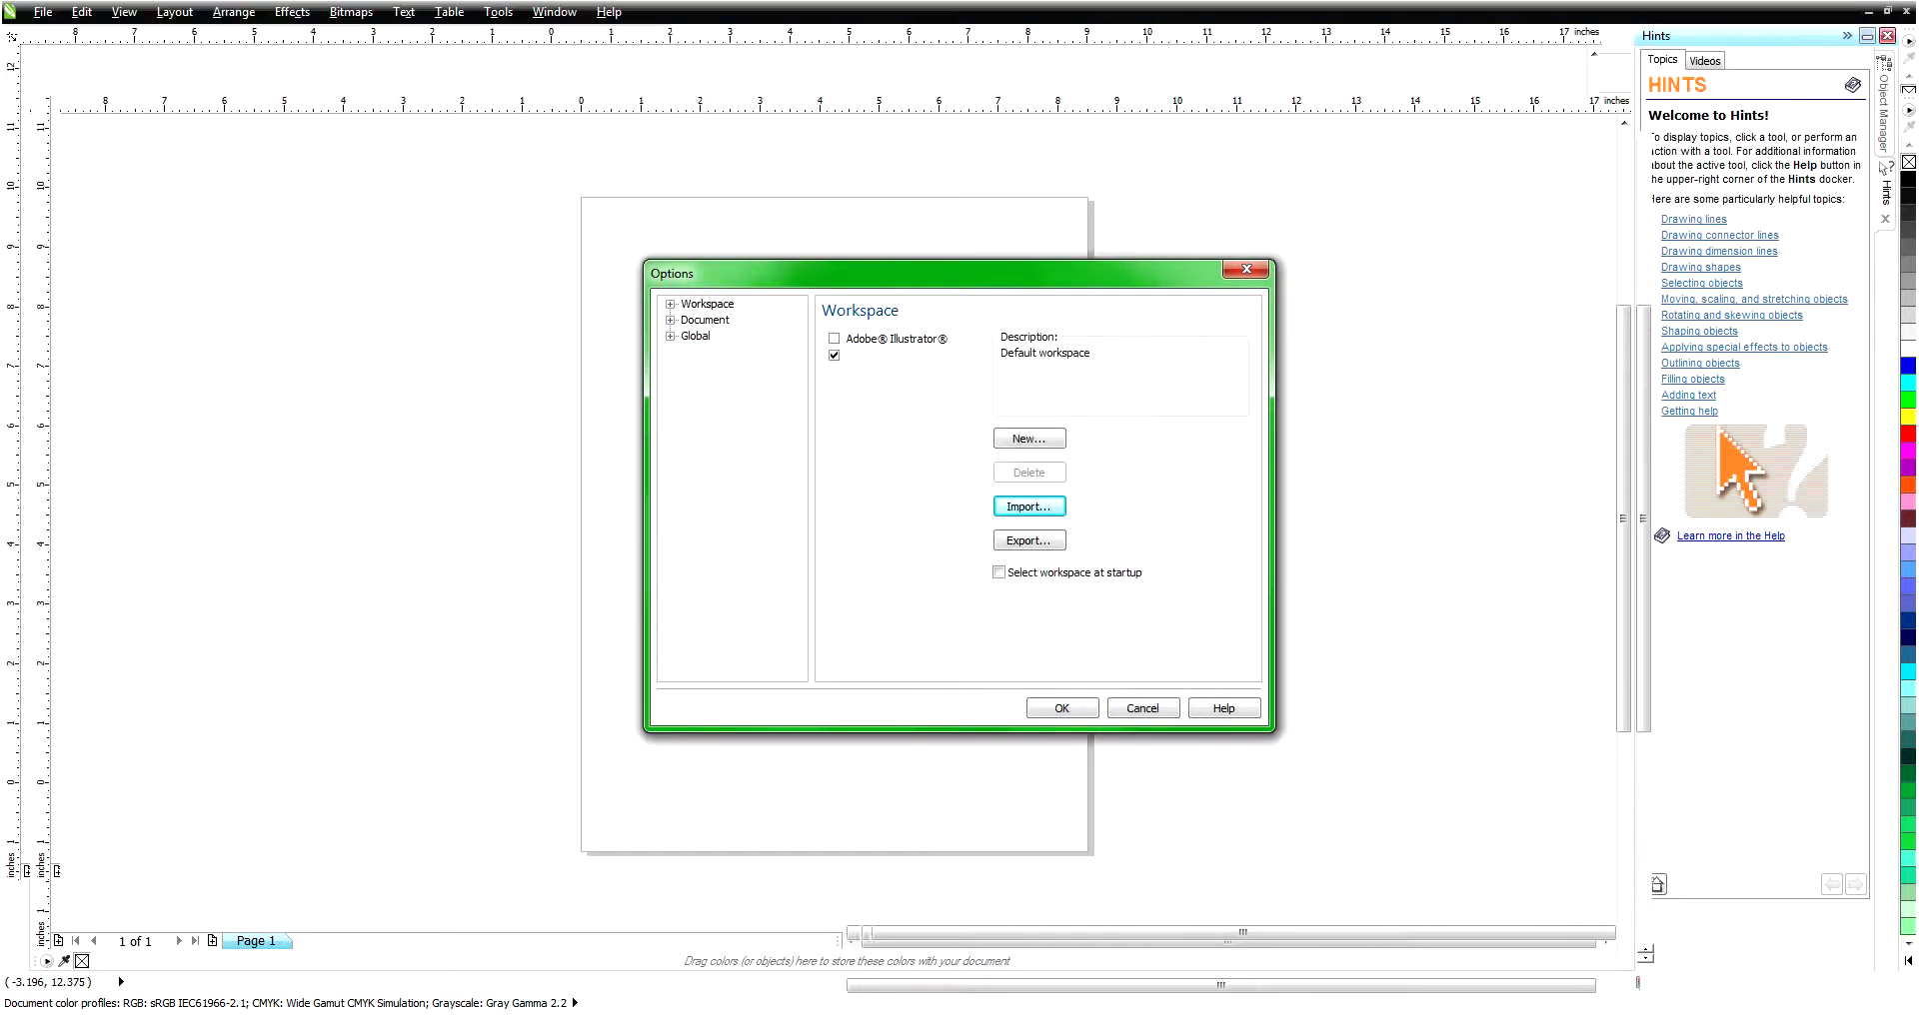
pyautogui.click(1148, 712)
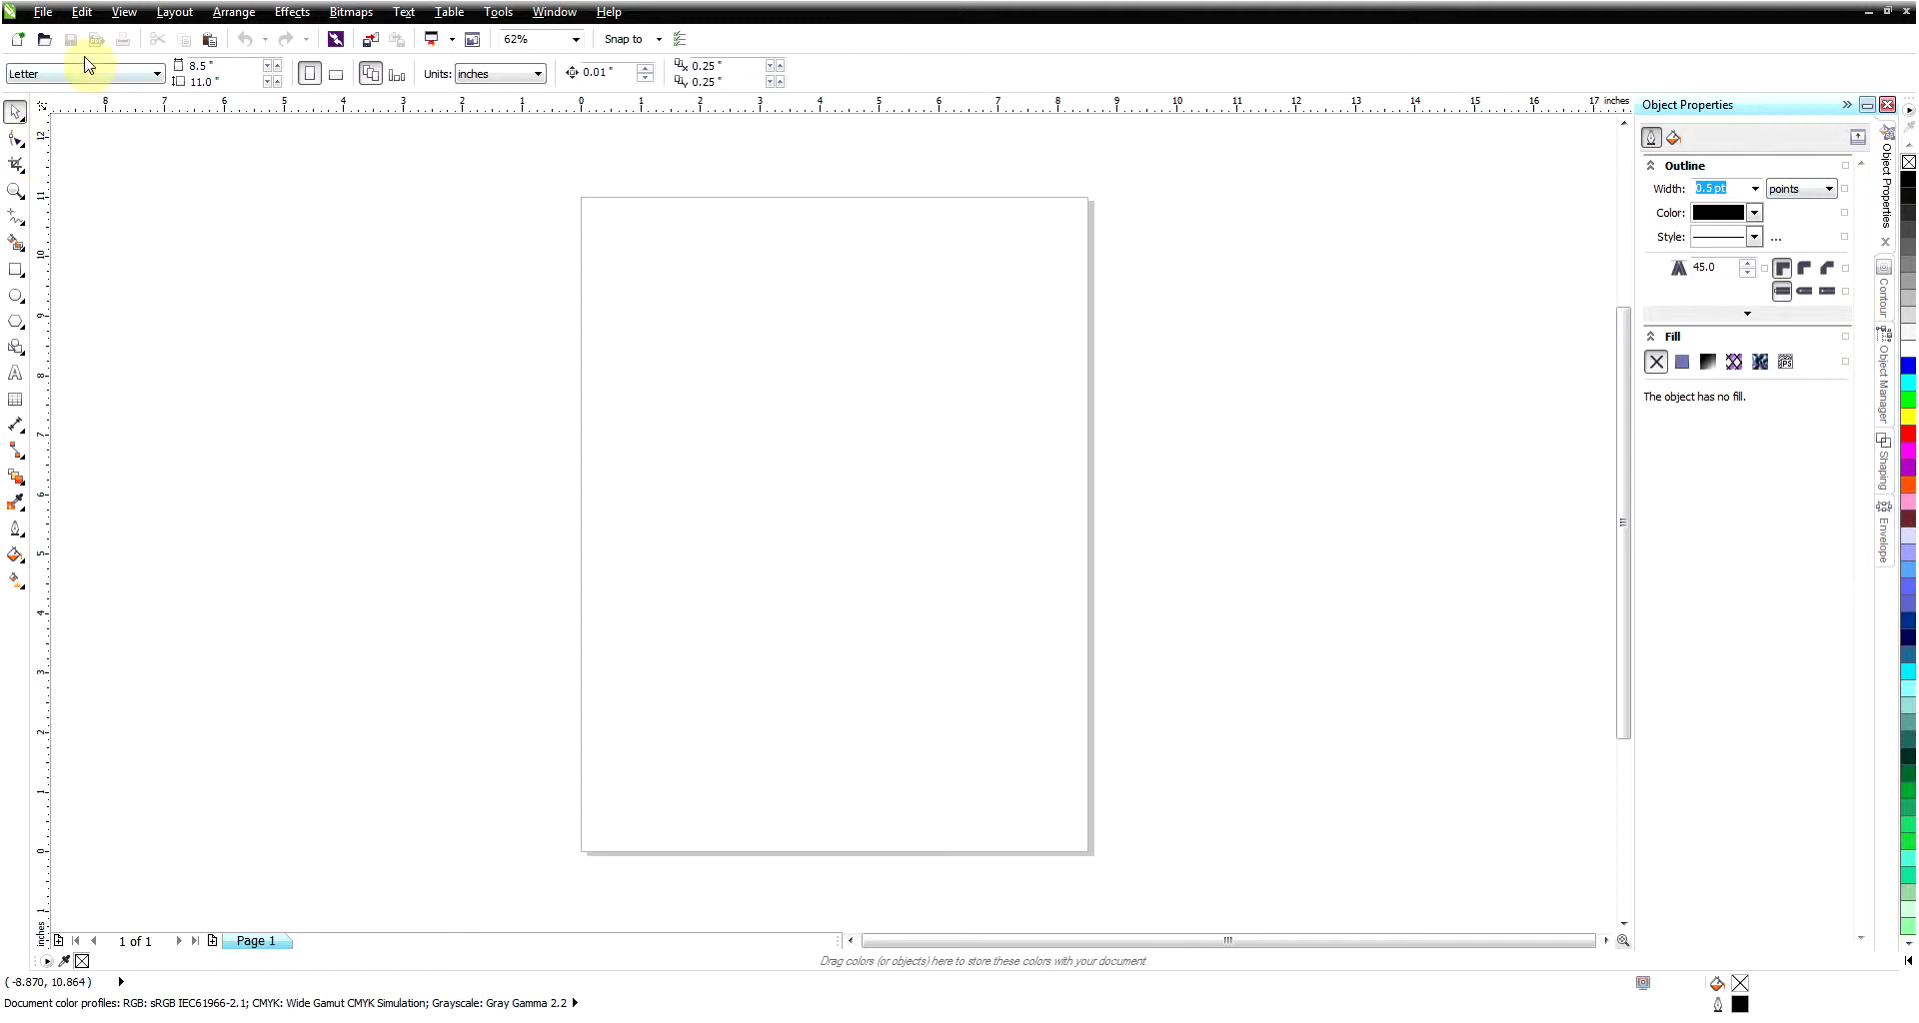
# - Draw a roughly 2.938 x 2.753 inch rectangle on the upper-left of the page
pyautogui.click(16, 270)
pyautogui.moveTo(605, 379)
pyautogui.mouseDown()
pyautogui.moveTo(665, 480)
pyautogui.moveTo(781, 544)
pyautogui.mouseUp()
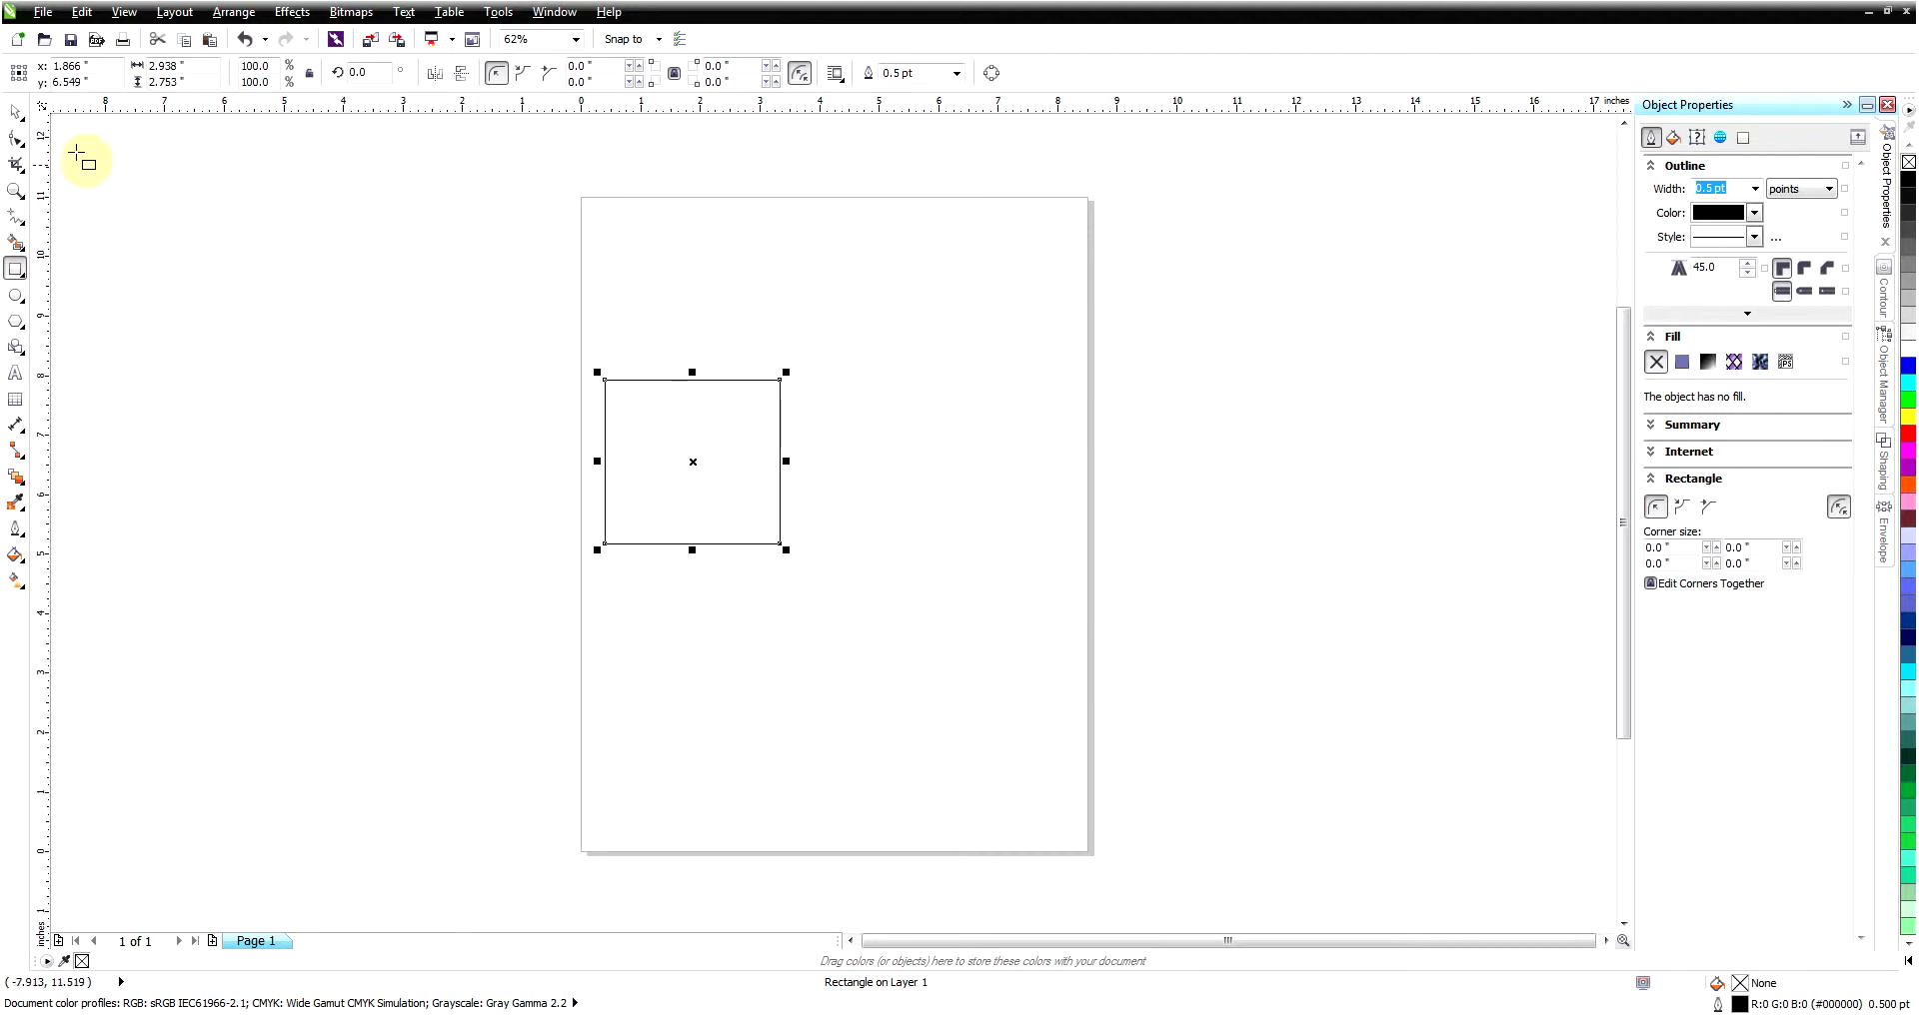